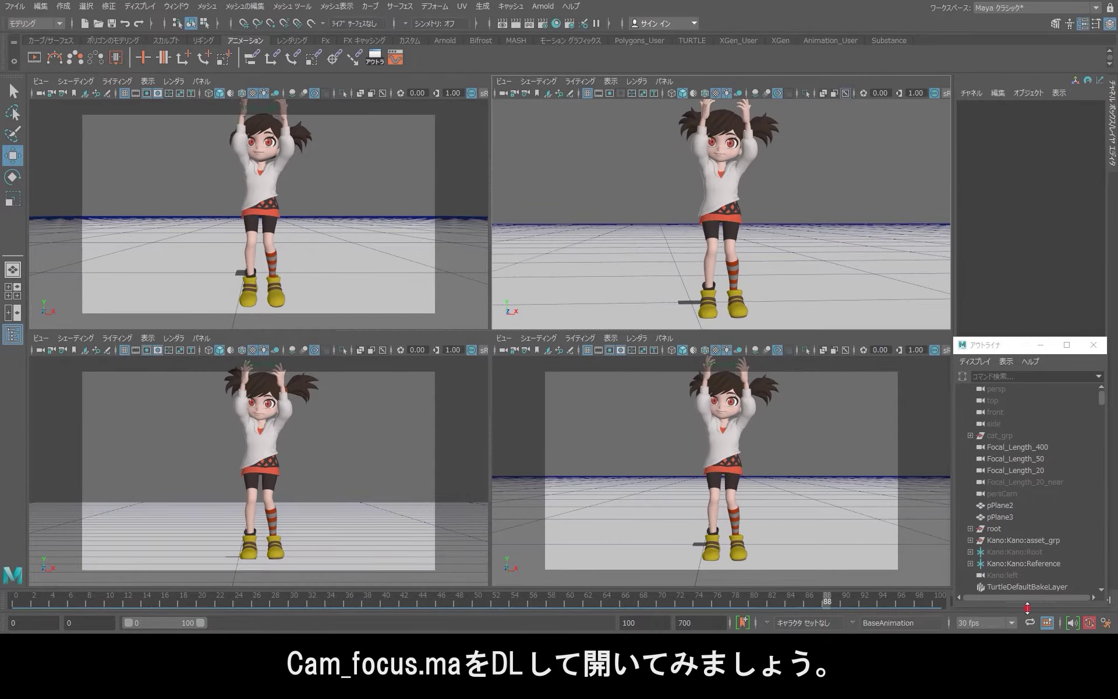
# Reveal the playback controls and start the girl's looping dance in all four views.
pyautogui.moveTo(1027, 608); pyautogui.dragTo(1027, 579)
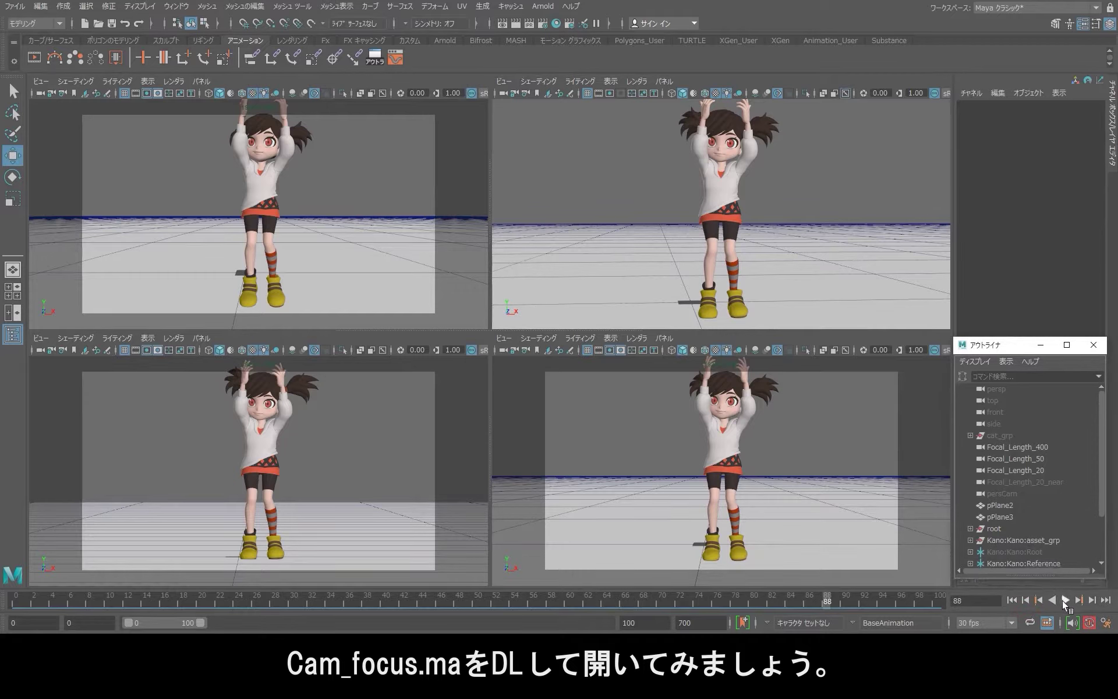
pyautogui.click(1063, 600)
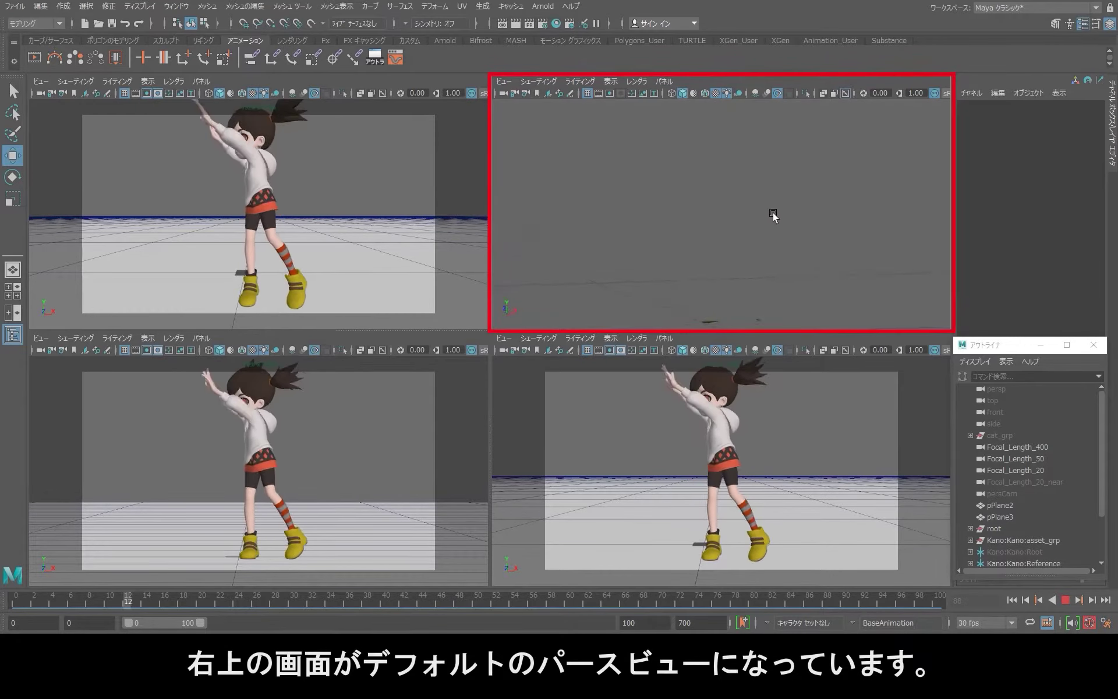
# Stop playback at frame 95 and turn on Cameras in the perspective view's Show menu.
pyautogui.keyDown('alt'); pyautogui.moveTo(735, 218); pyautogui.dragTo(751, 225); pyautogui.keyUp('alt')
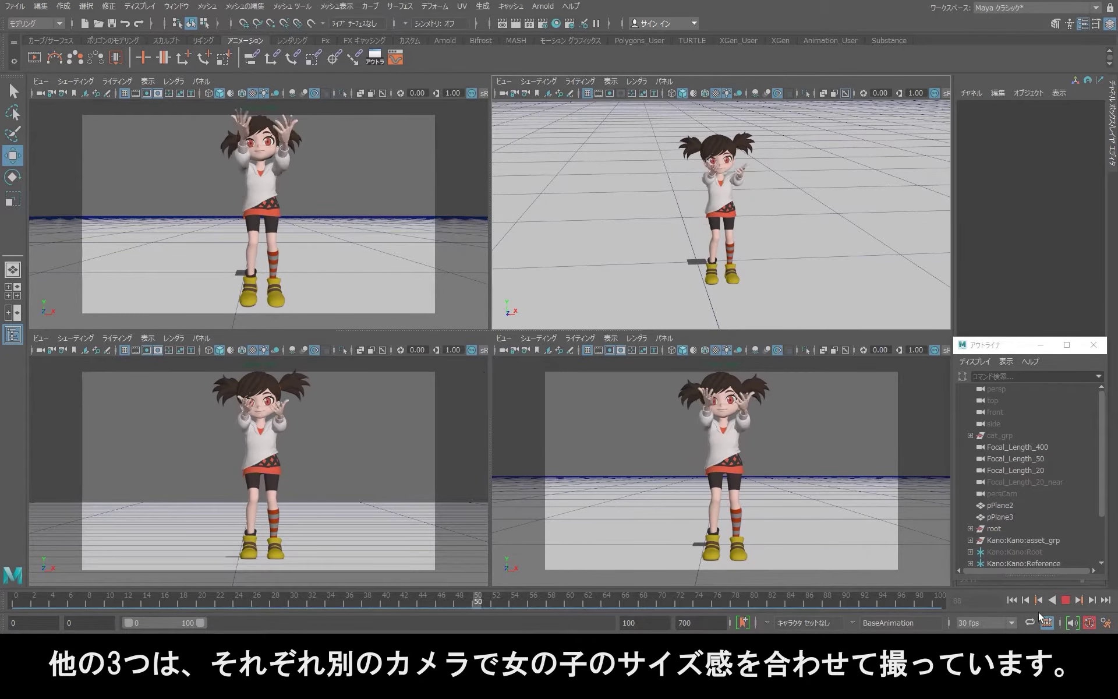
pyautogui.click(1065, 600)
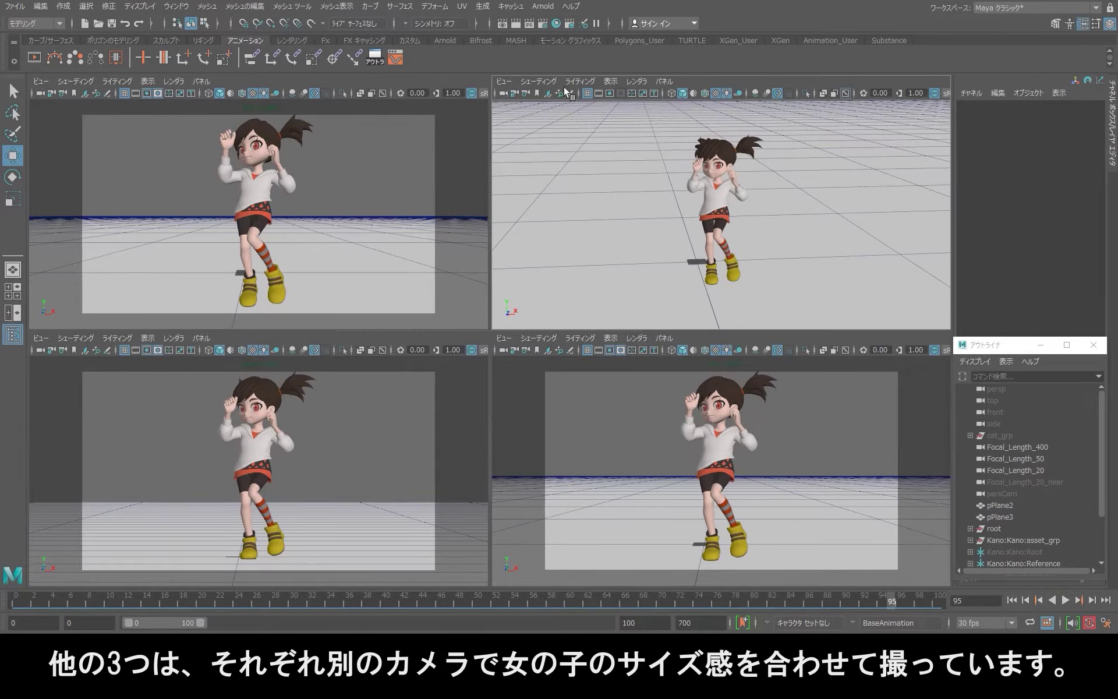
pyautogui.click(610, 81)
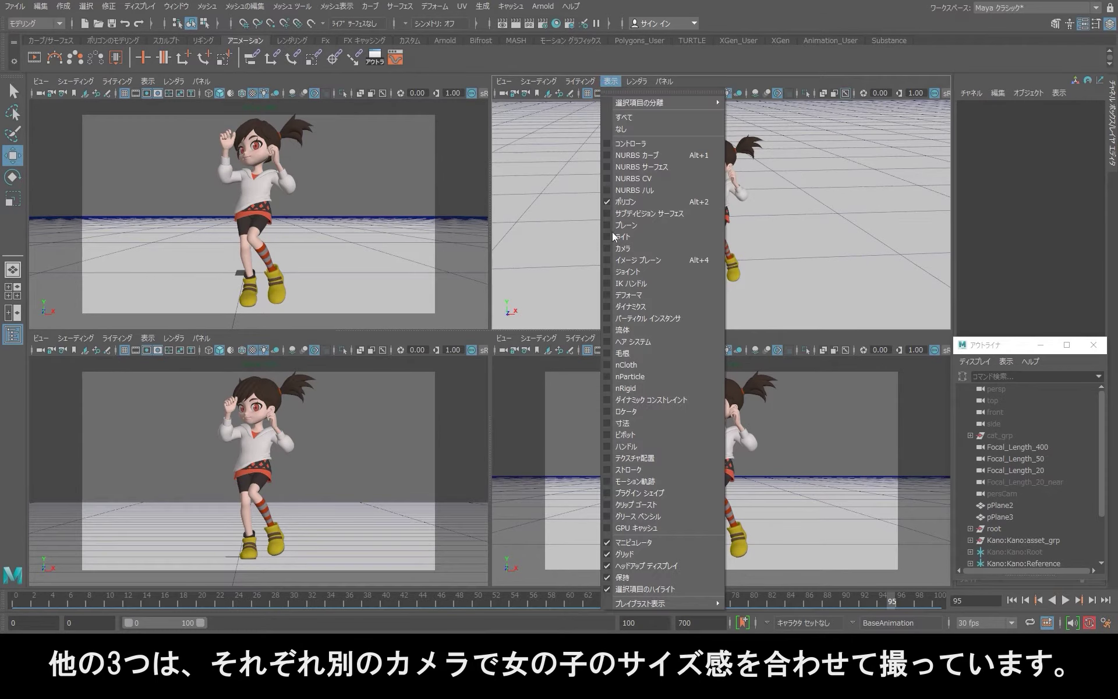
pyautogui.click(606, 249)
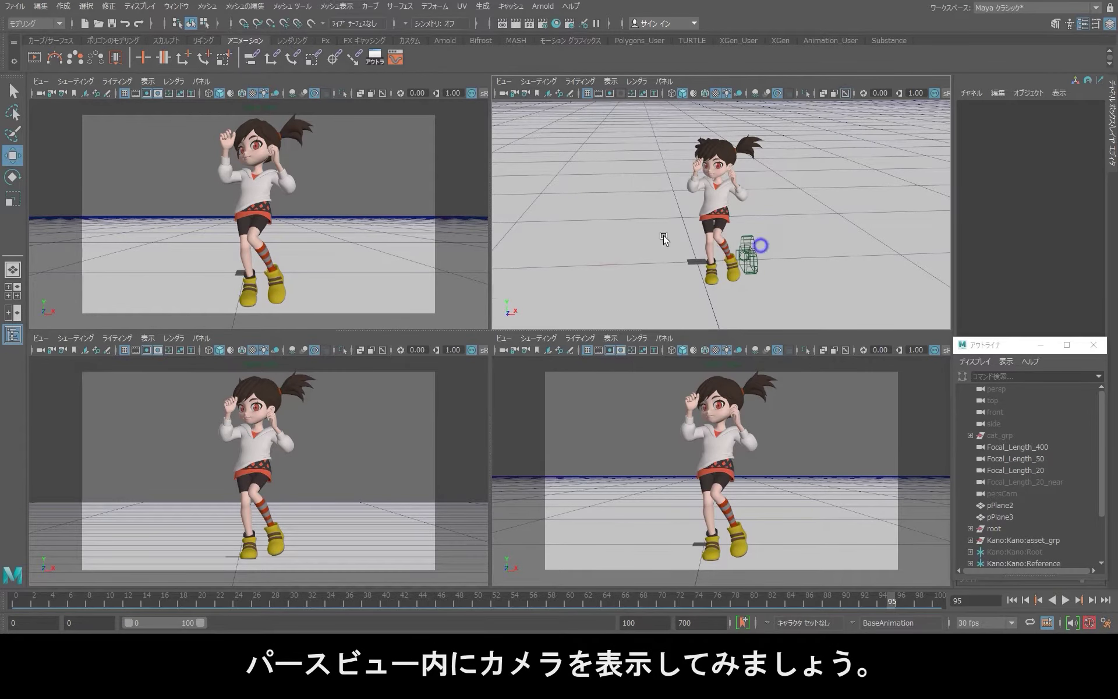
# Zoom the perspective view out until the scene's cameras are visible.
pyautogui.scroll(-2, 663, 239)
pyautogui.scroll(-2, 699, 233)
pyautogui.scroll(-2, 734, 232)
pyautogui.scroll(-2, 745, 241)
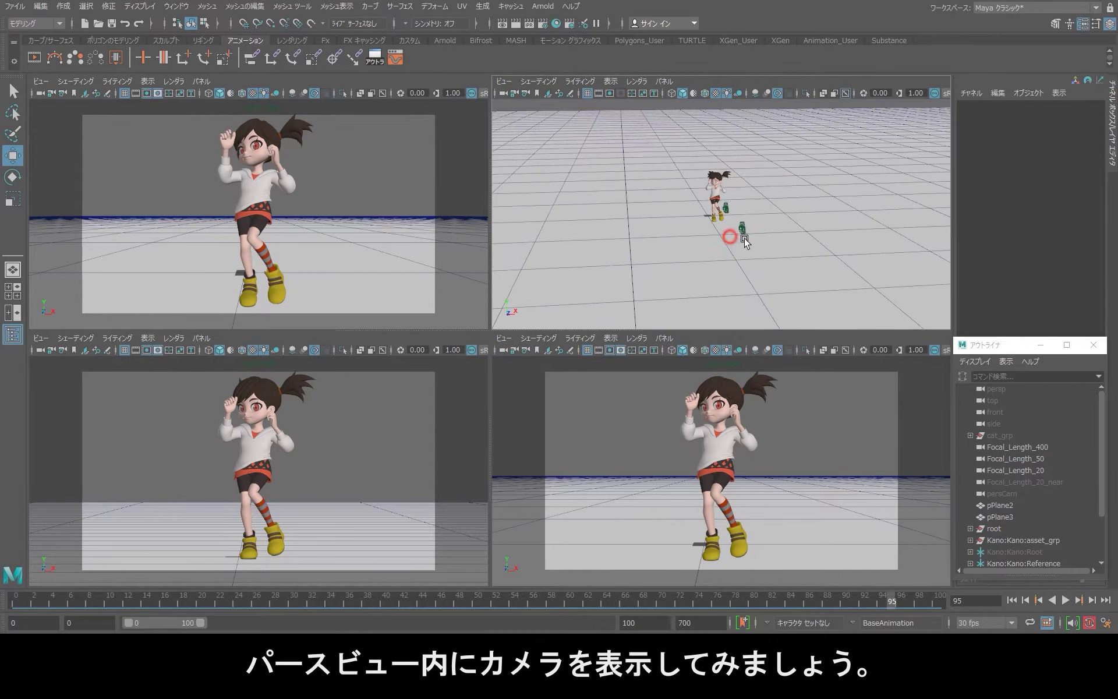
pyautogui.scroll(-2, 699, 241)
pyautogui.scroll(-2, 670, 245)
pyautogui.scroll(-2, 663, 221)
pyautogui.scroll(-2, 640, 189)
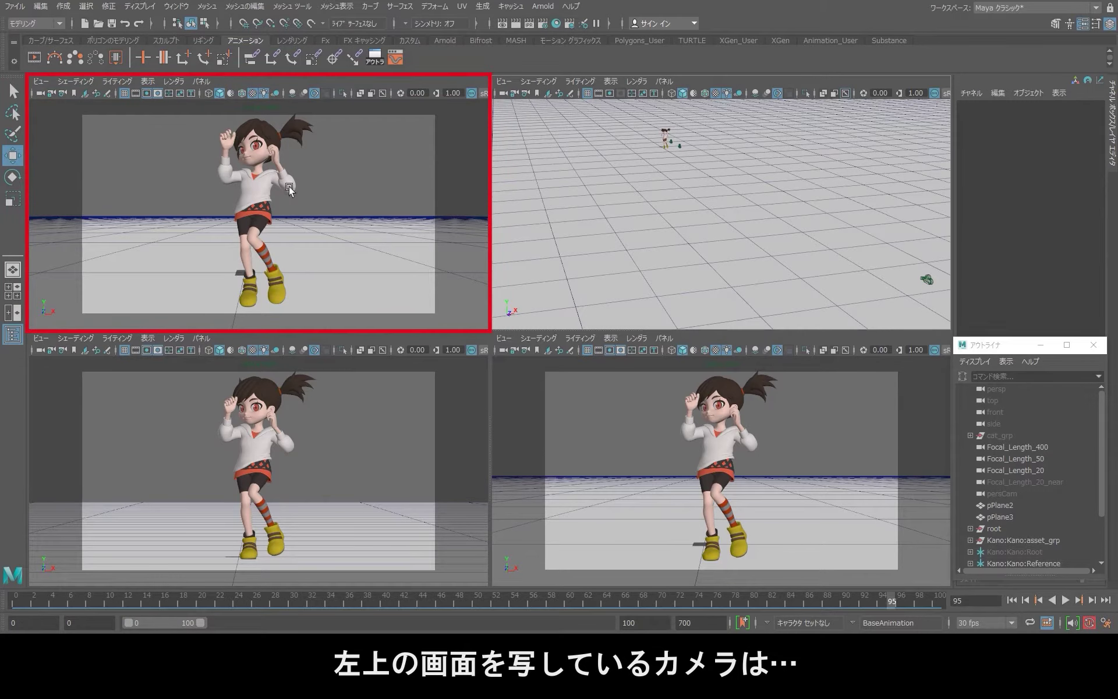
# Inspect the Focal_Length_20, Focal_Length_400 and Focal_Length_50 camera settings, then resume playback.
pyautogui.click(42, 93)
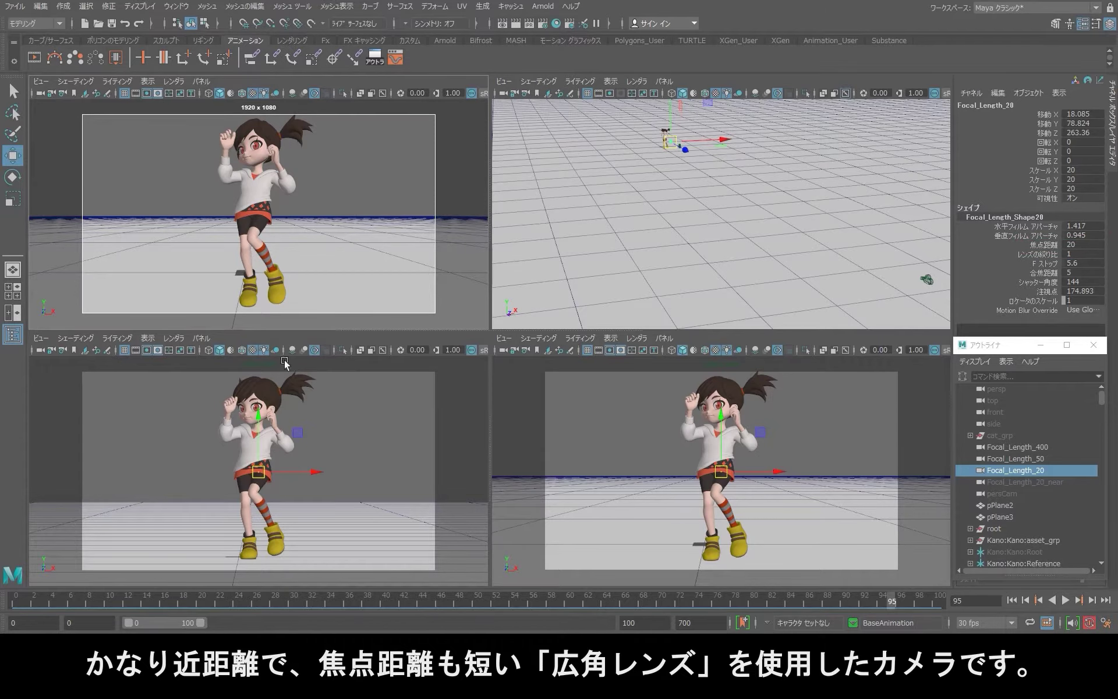
pyautogui.click(39, 351)
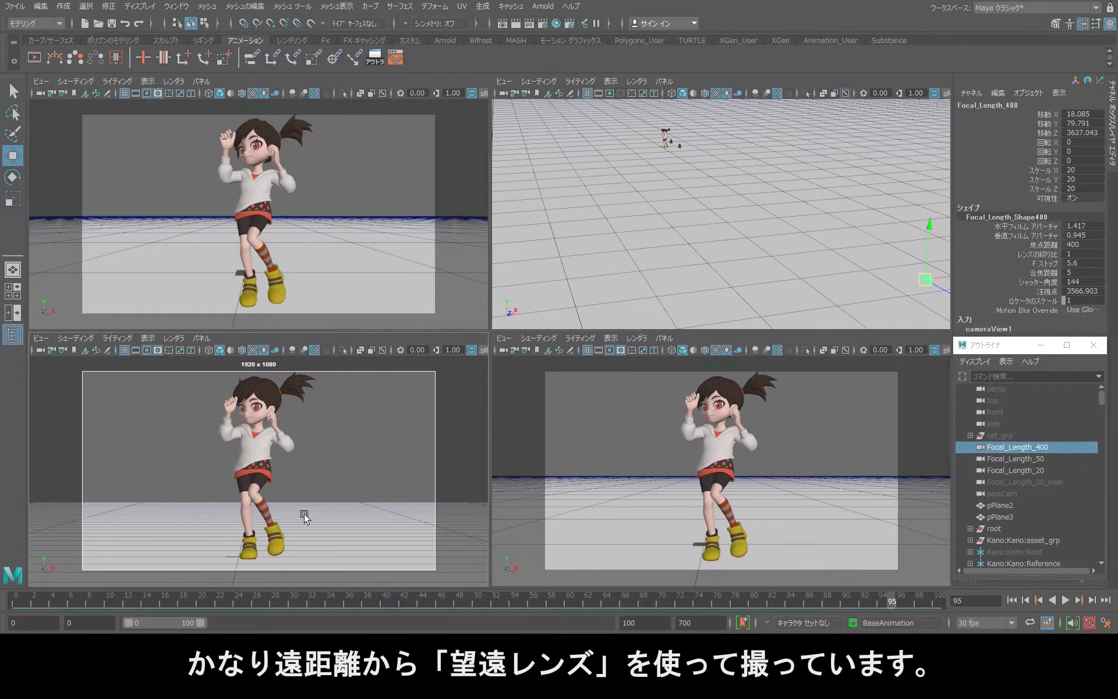
pyautogui.click(502, 351)
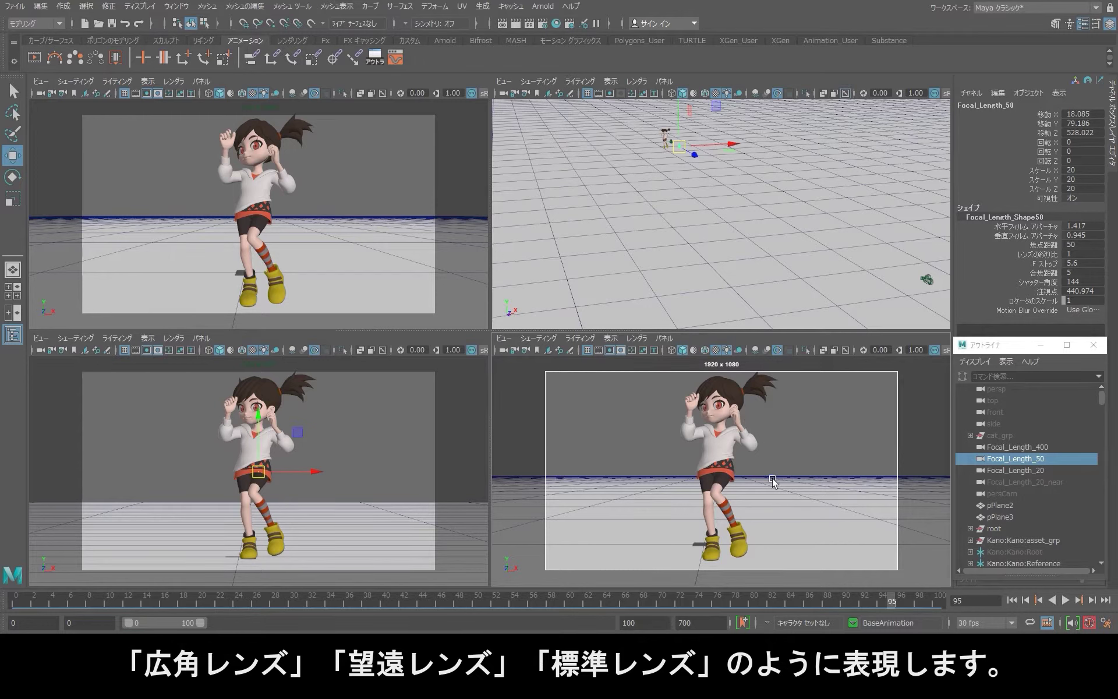
pyautogui.moveTo(716, 379); pyautogui.dragTo(723, 370)
pyautogui.click(1065, 602)
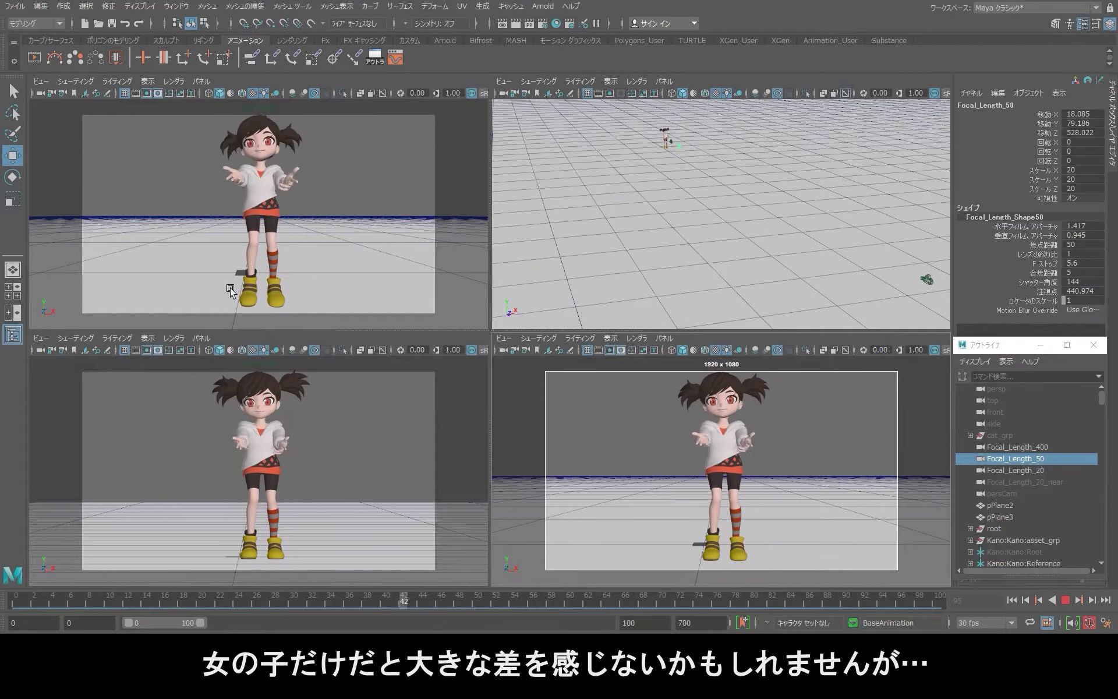
# Stop at frame 43, unhide cat_grp with Shift+H, deselect, and replay with the cat.
pyautogui.click(1063, 599)
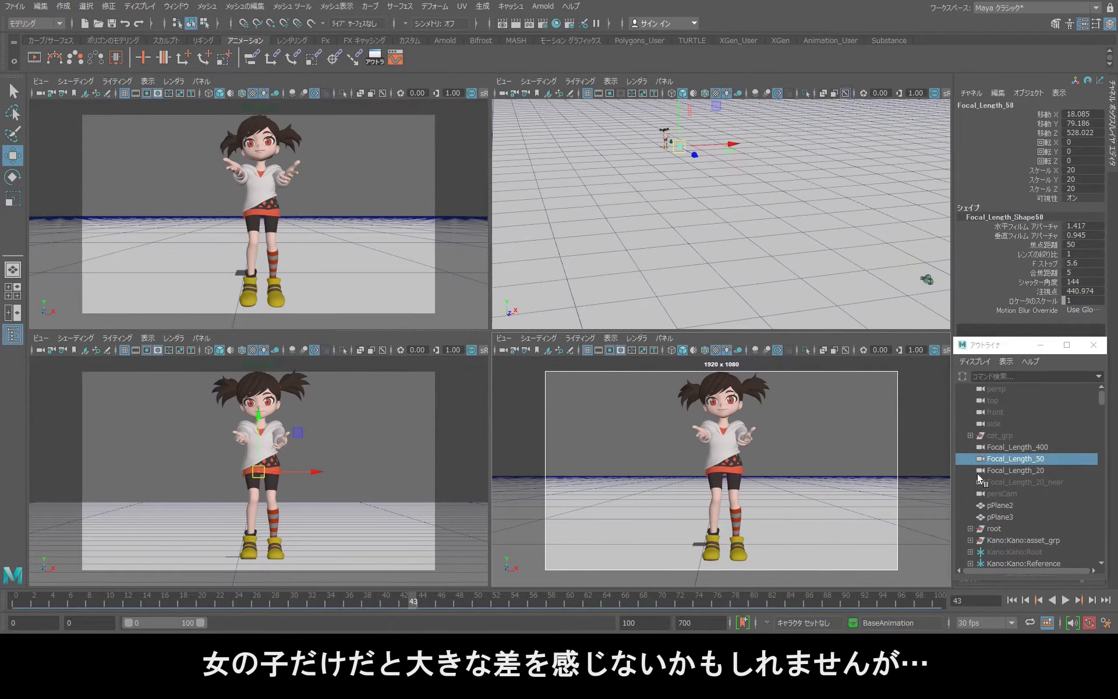
pyautogui.click(1009, 439)
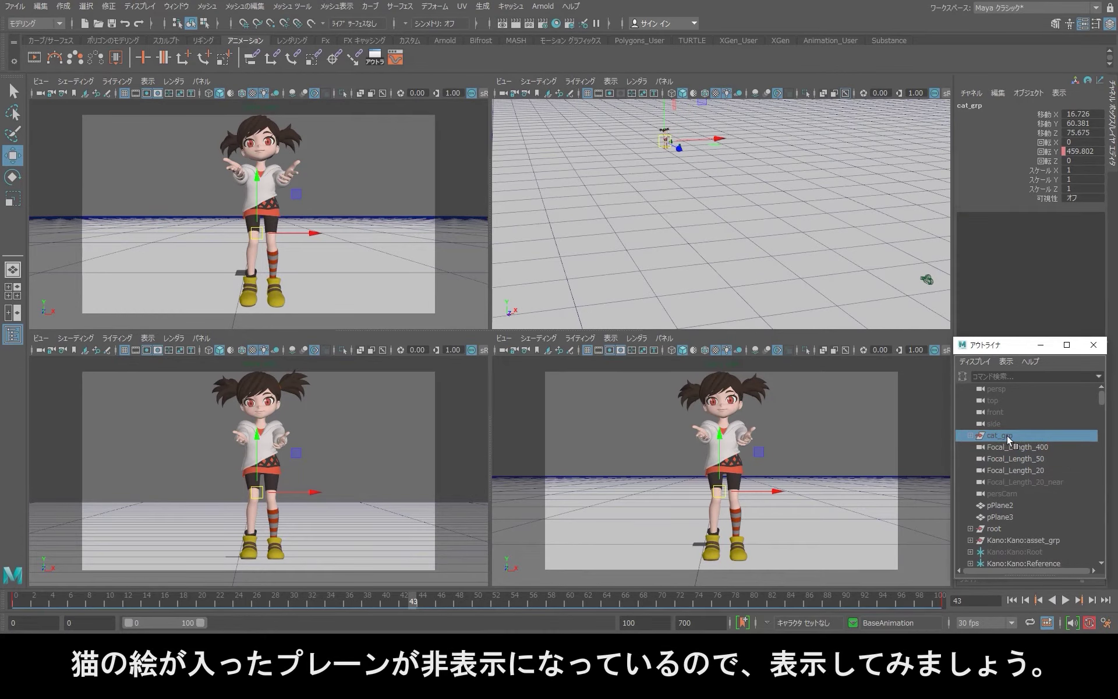
pyautogui.hotkey('shift', 'h')
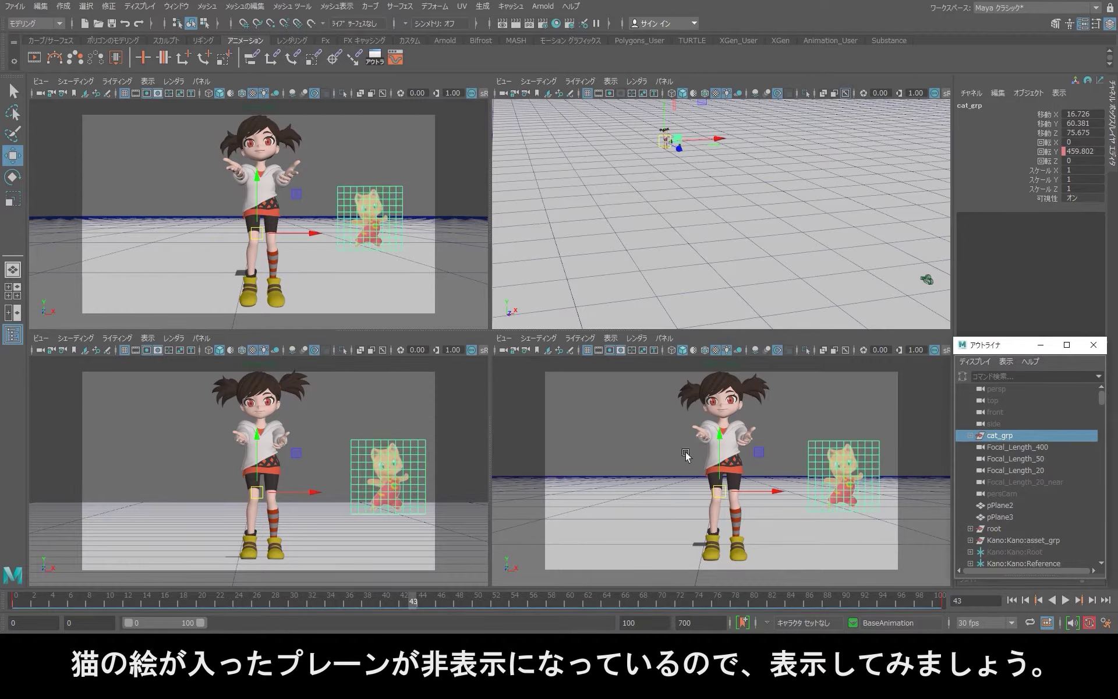
pyautogui.click(846, 396)
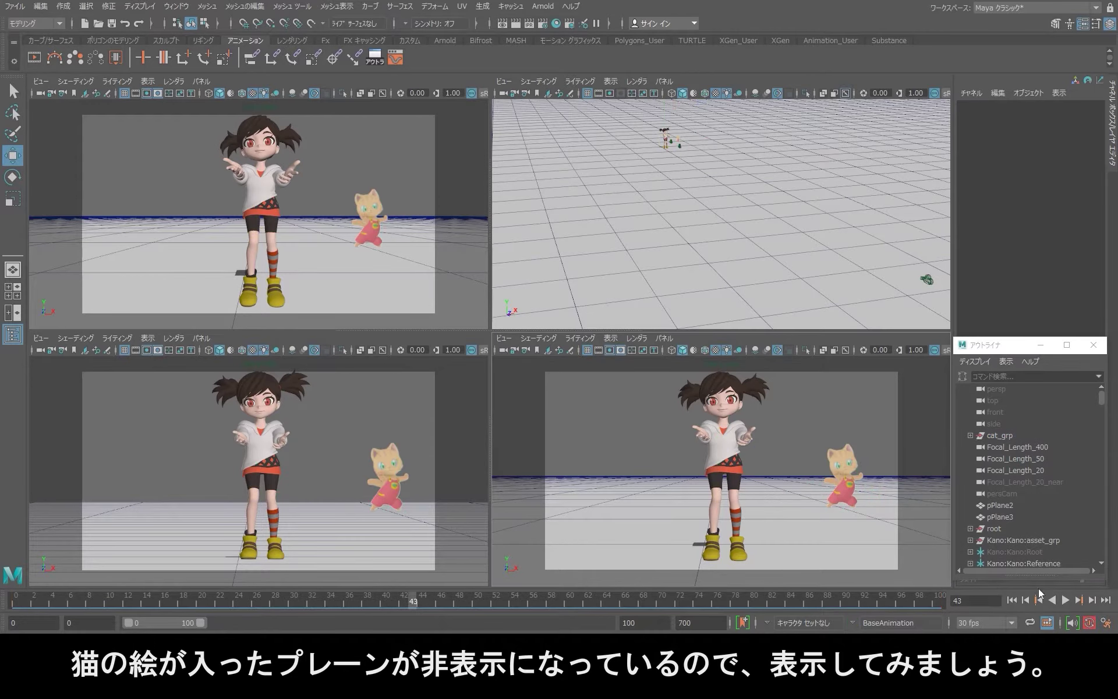
pyautogui.click(1064, 601)
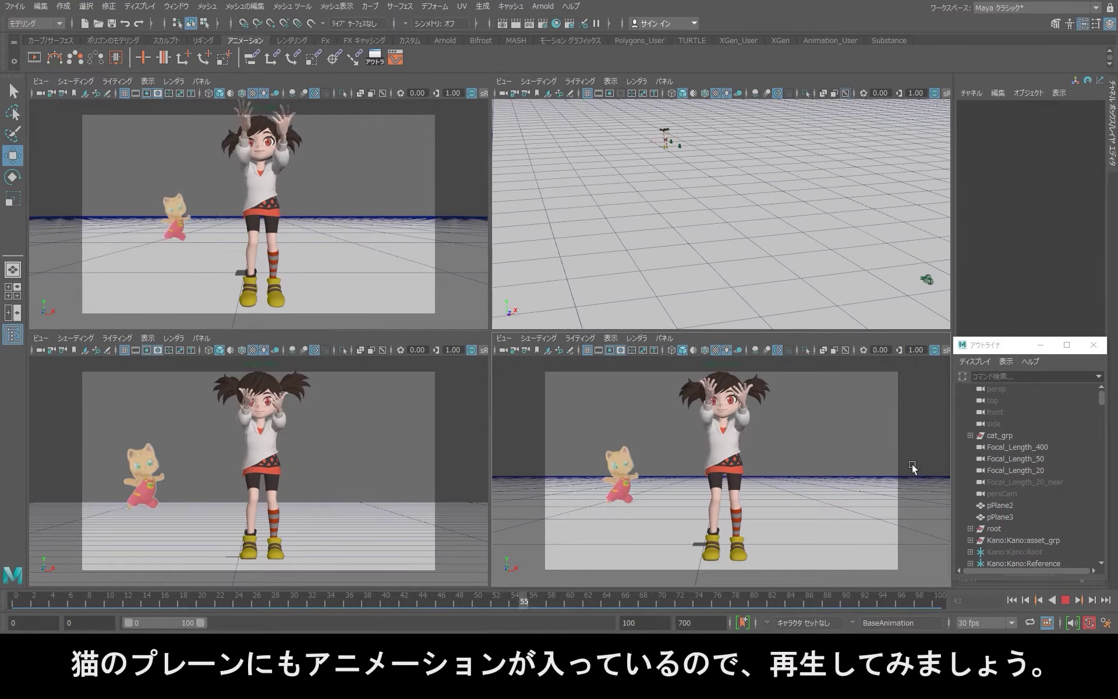
# Frame the girl and cat in perspective, check the wide and telephoto views, select Focal_Length_20.
pyautogui.keyDown('alt'); pyautogui.moveTo(687, 271); pyautogui.dragTo(749, 274, button='right'); pyautogui.keyUp('alt')
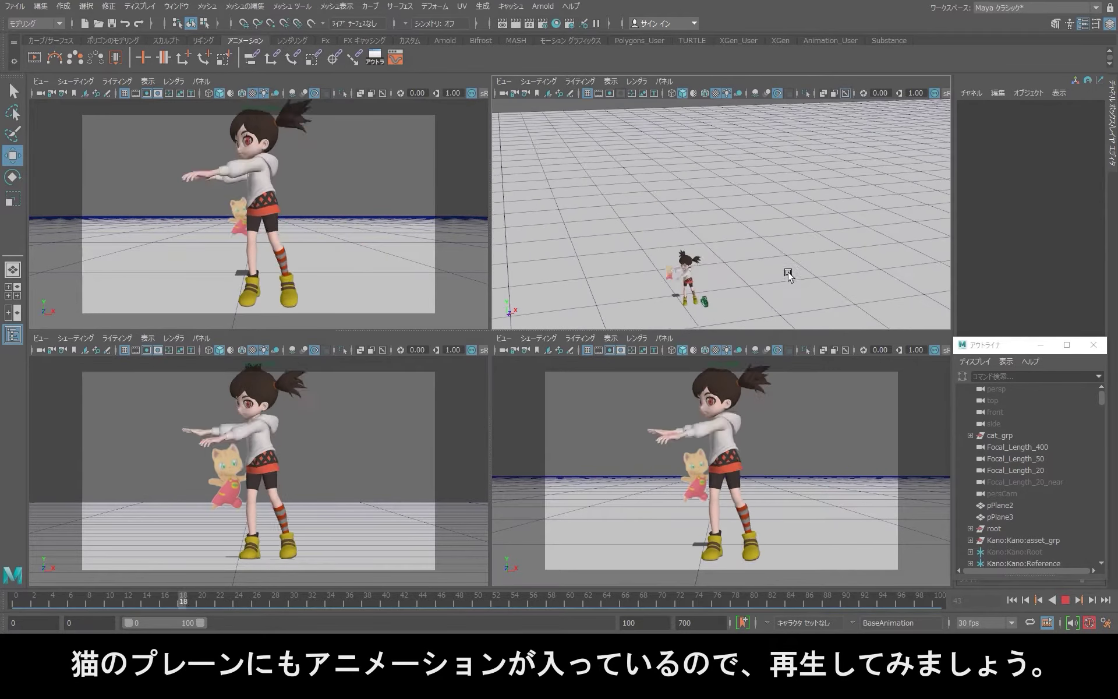
pyautogui.keyDown('alt'); pyautogui.moveTo(636, 232); pyautogui.dragTo(697, 248, button='right'); pyautogui.keyUp('alt')
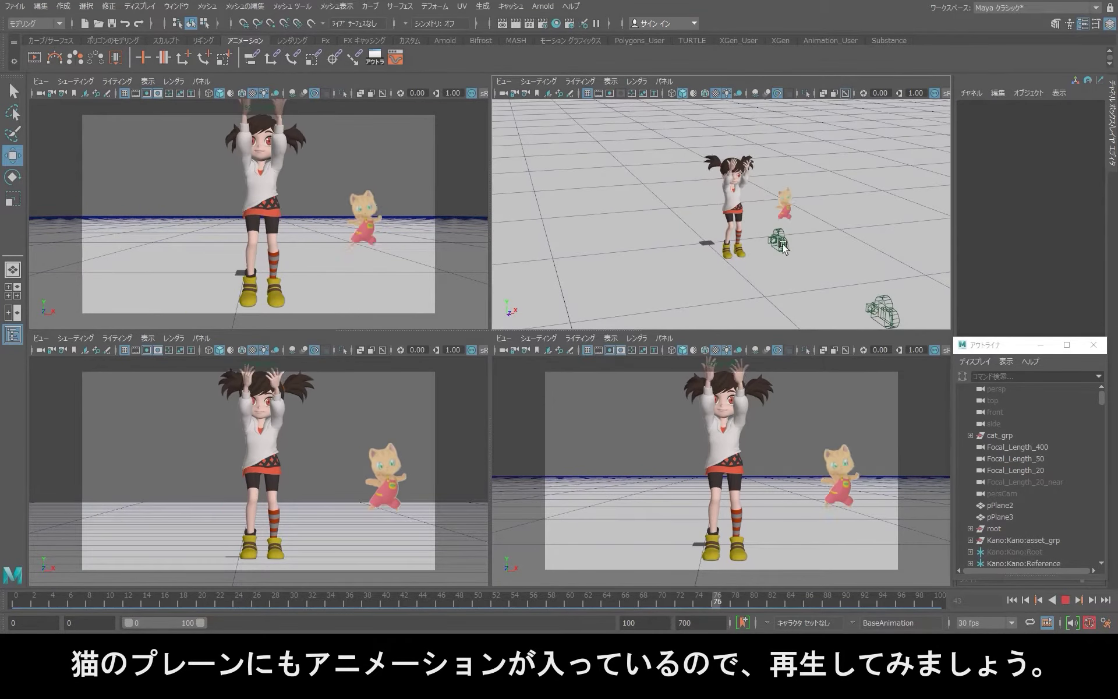
pyautogui.moveTo(713, 187)
pyautogui.keyDown('alt'); pyautogui.mouseDown()
pyautogui.moveTo(732, 268)
pyautogui.moveTo(739, 239)
pyautogui.moveTo(749, 242)
pyautogui.moveTo(741, 269)
pyautogui.mouseUp(); pyautogui.keyUp('alt')
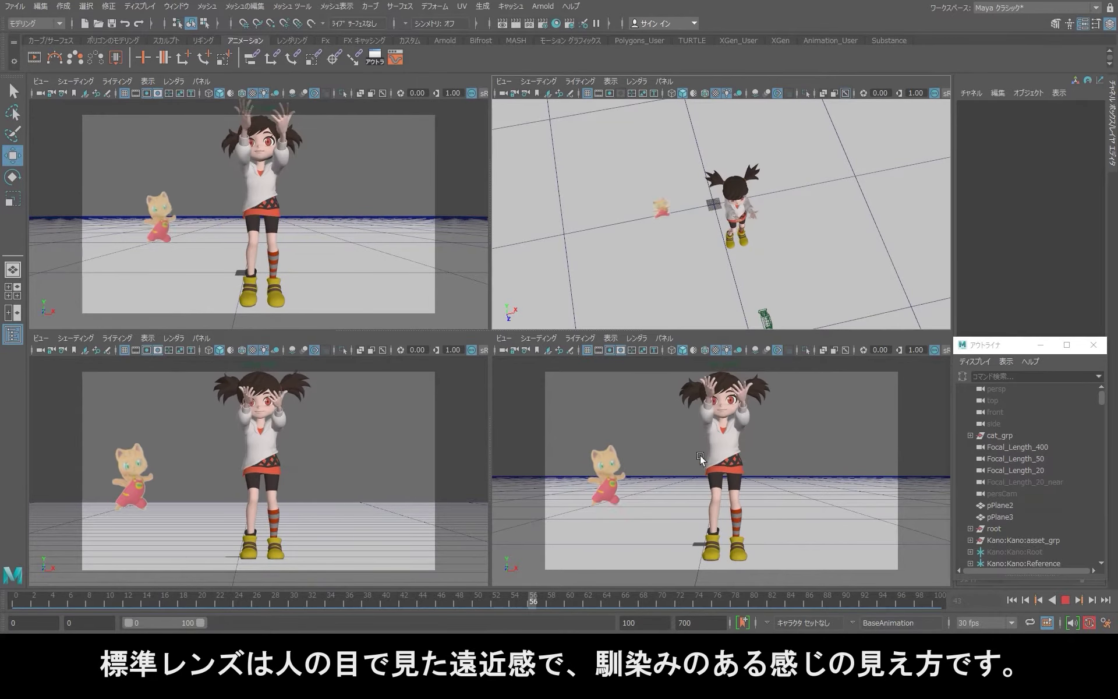
pyautogui.click(140, 175)
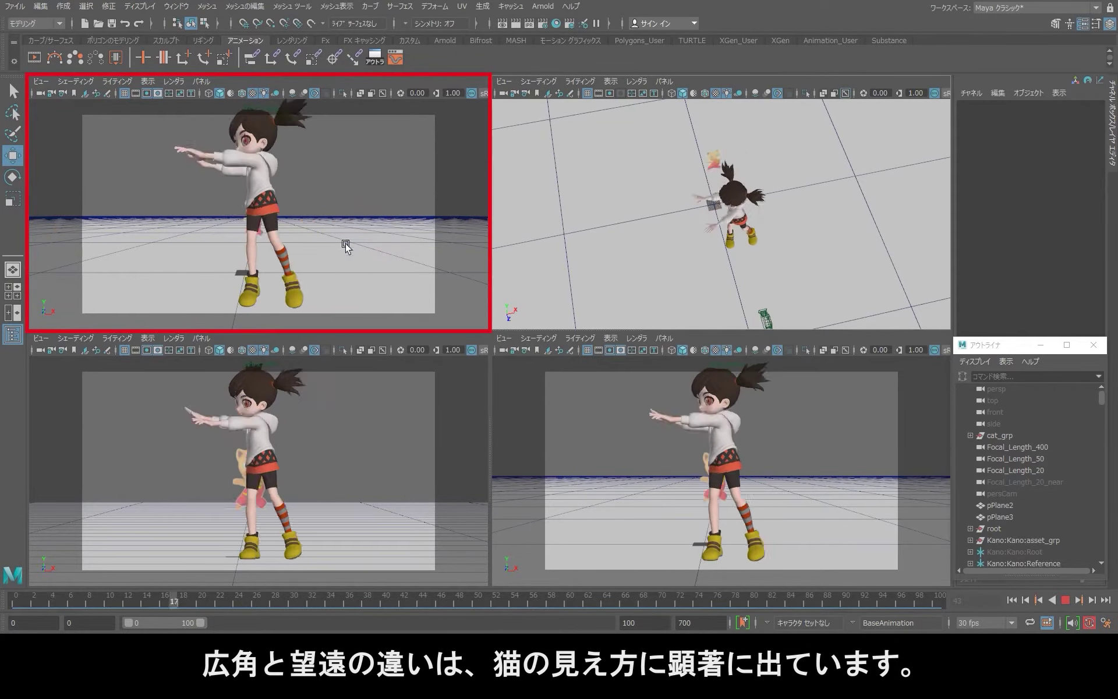
pyautogui.click(303, 397)
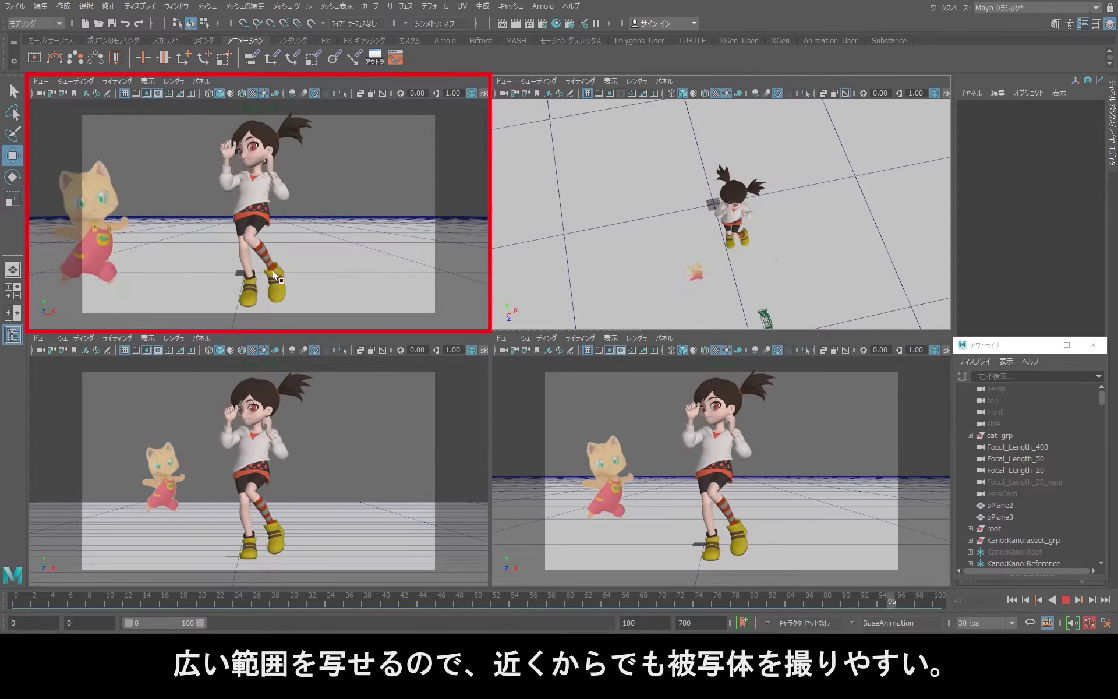
pyautogui.click(40, 94)
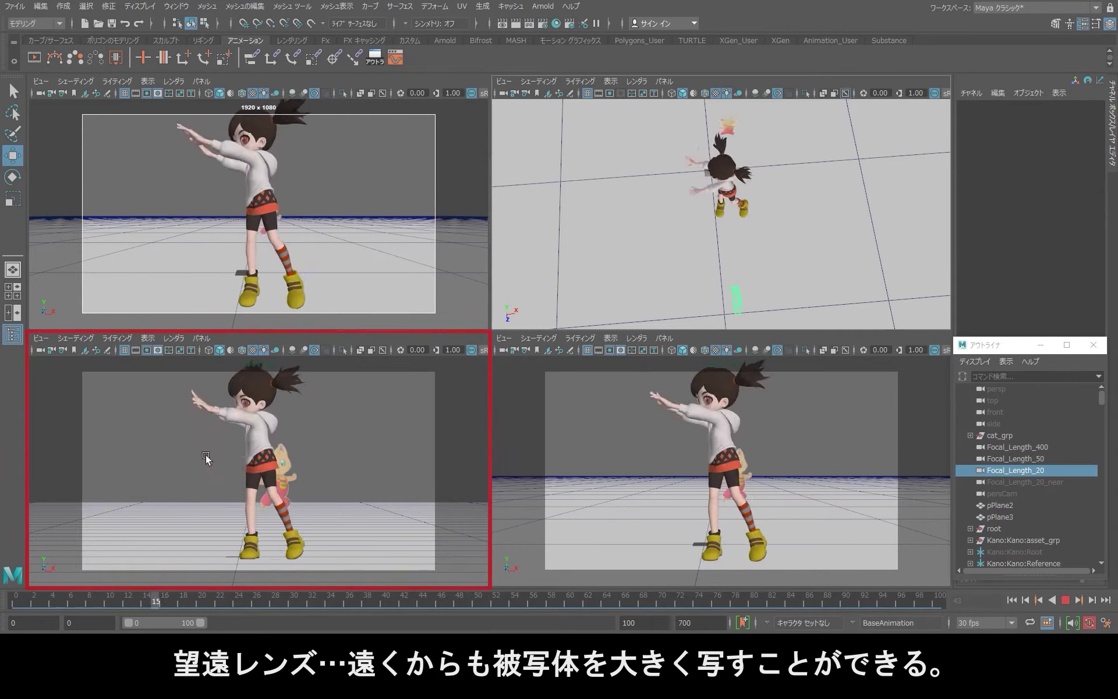
# Select Focal_Length_400 and zoom the perspective view far out to locate it.
pyautogui.click(38, 350)
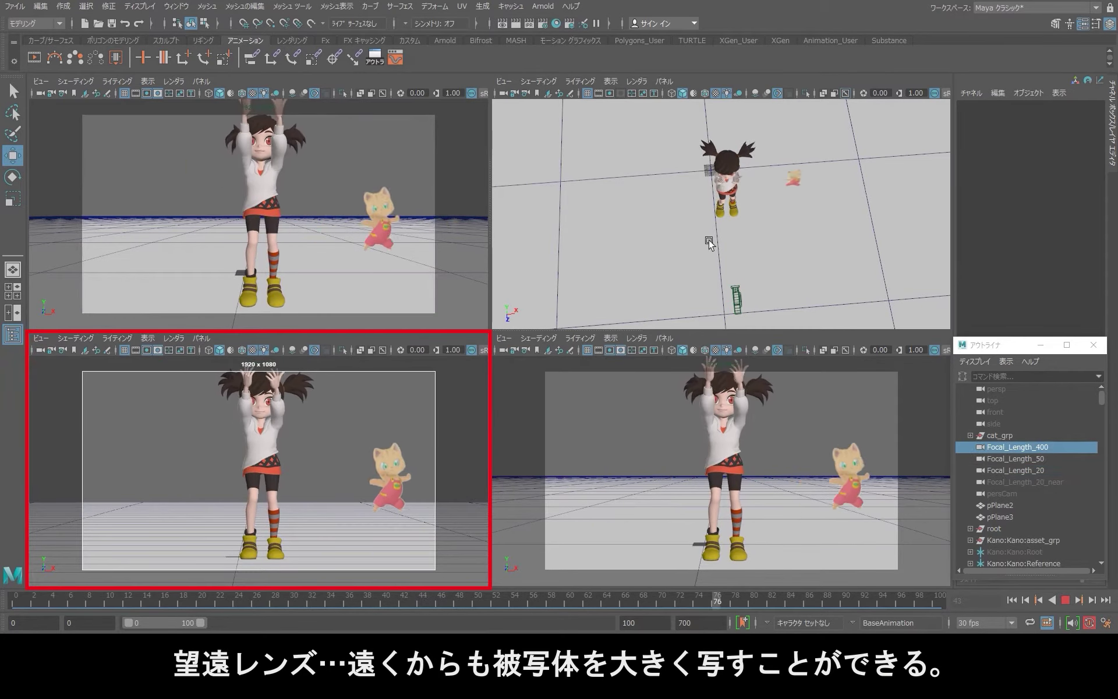
pyautogui.scroll(-3, 709, 243)
pyautogui.scroll(-3, 722, 239)
pyautogui.scroll(-3, 722, 221)
pyautogui.scroll(-3, 723, 207)
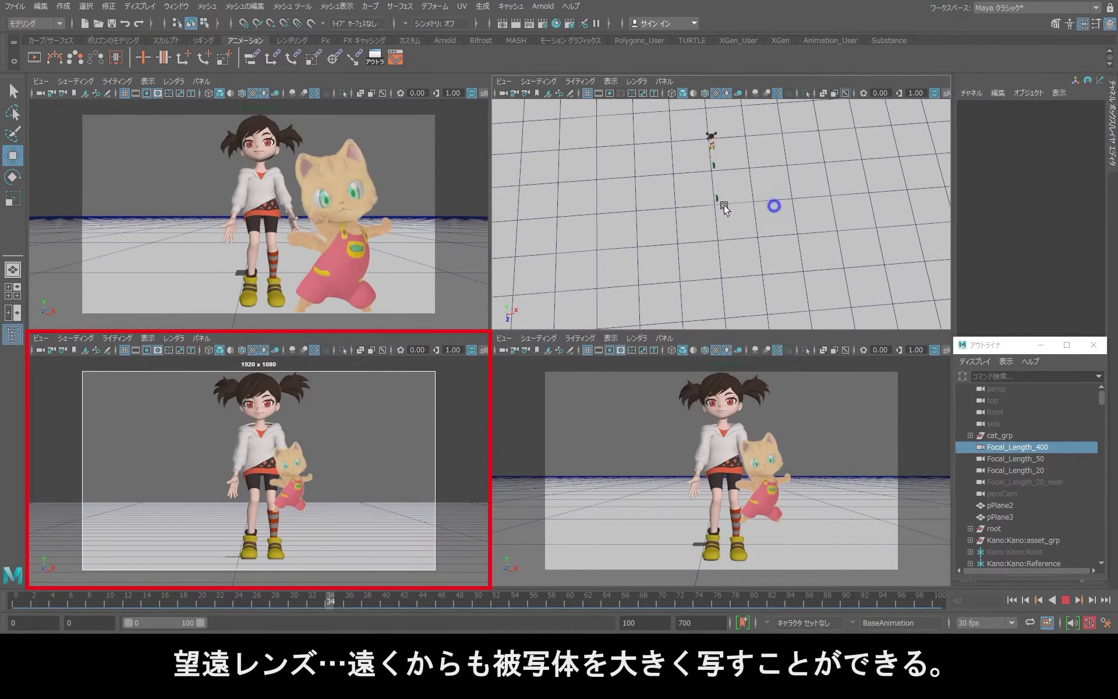
pyautogui.scroll(-3, 729, 183)
pyautogui.scroll(-3, 738, 204)
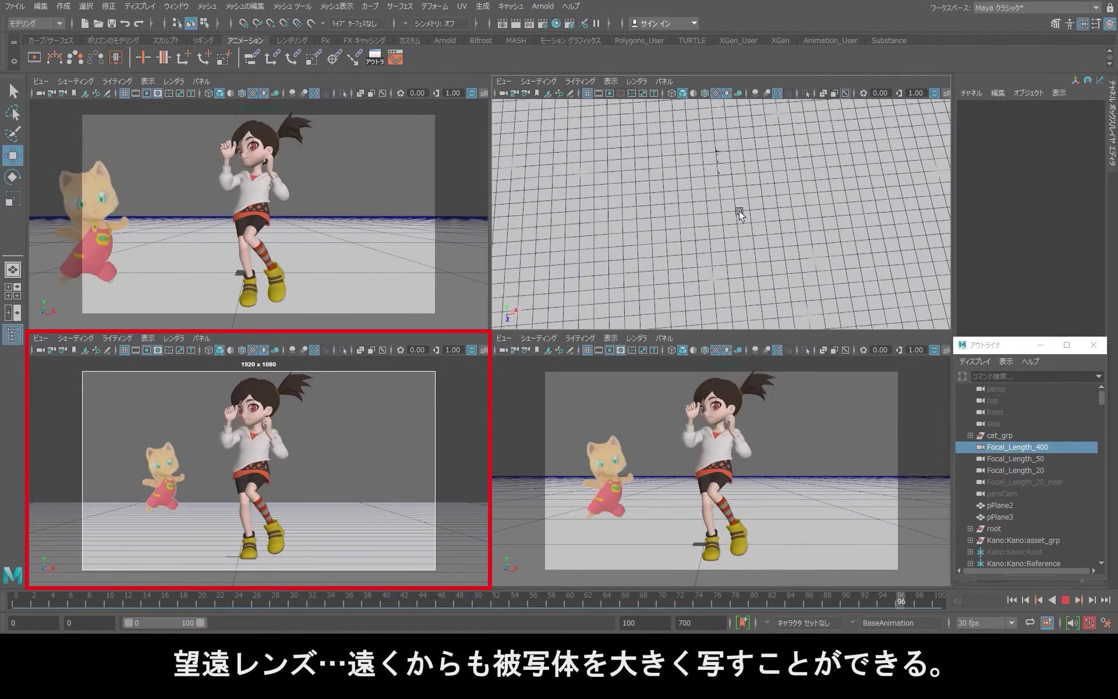
pyautogui.scroll(-2, 739, 211)
pyautogui.scroll(-3, 756, 226)
pyautogui.scroll(-2, 742, 208)
pyautogui.scroll(-3, 739, 156)
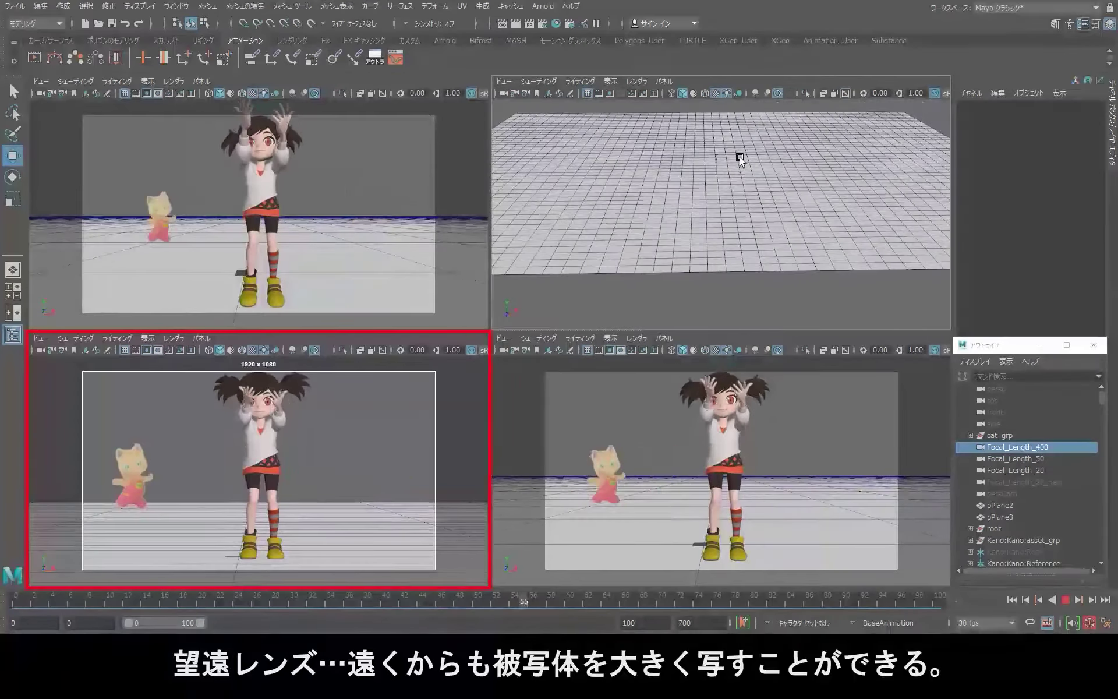
# Zoom back in slightly and pick the distant telephoto camera in the perspective view.
pyautogui.scroll(3, 745, 218)
pyautogui.scroll(3, 735, 228)
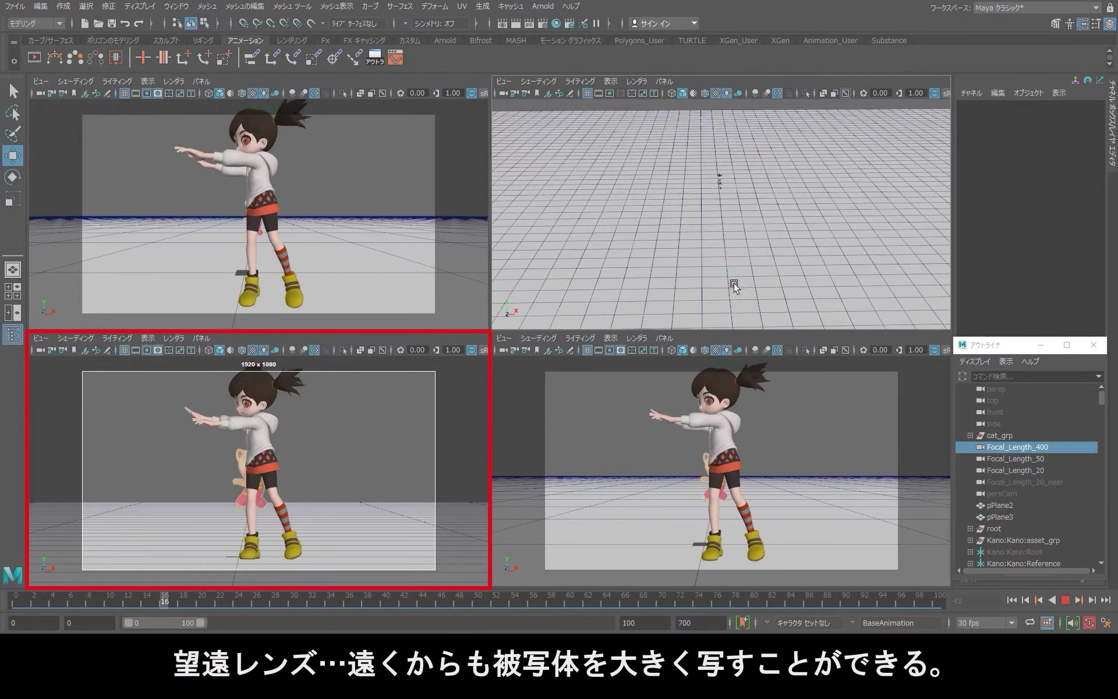
pyautogui.scroll(2, 757, 291)
pyautogui.scroll(2, 749, 298)
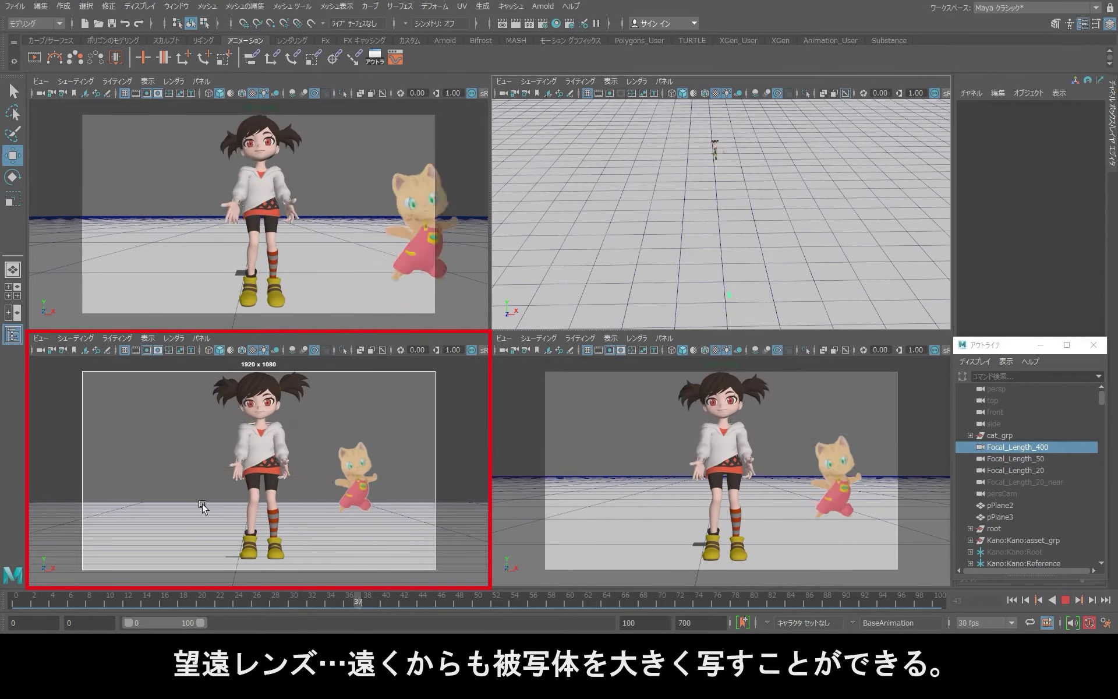
pyautogui.click(726, 294)
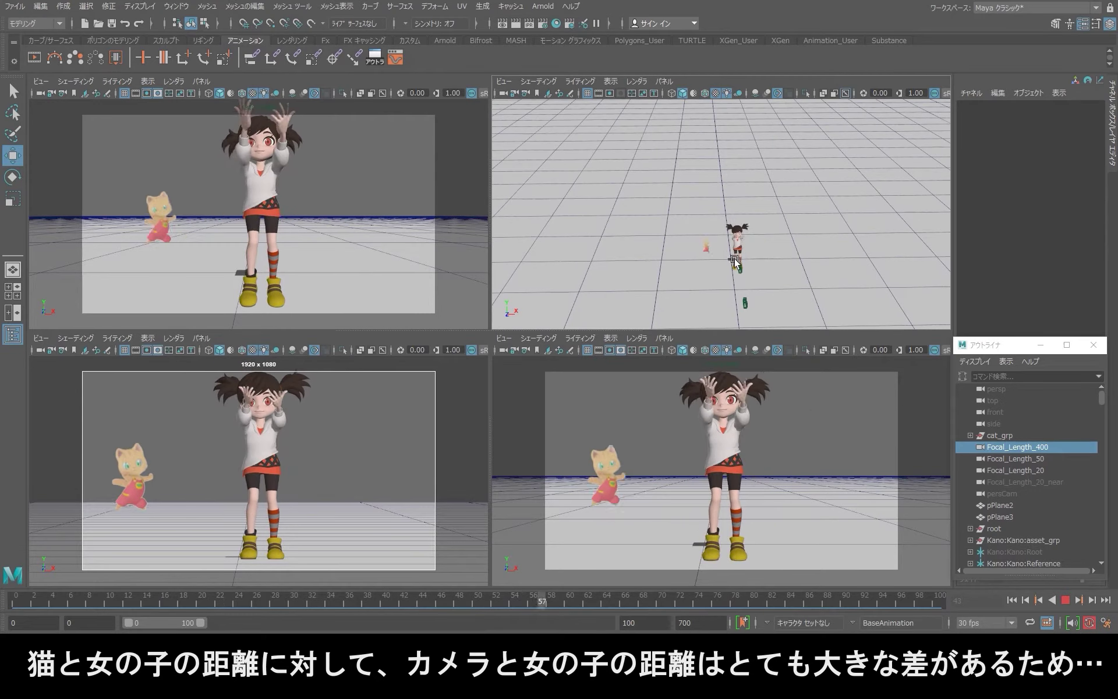
# Orbit the perspective view around the characters and select the Focal_Length_20_near camera.
pyautogui.moveTo(734, 261)
pyautogui.keyDown('alt'); pyautogui.mouseDown()
pyautogui.moveTo(767, 274)
pyautogui.moveTo(745, 249)
pyautogui.moveTo(721, 249)
pyautogui.mouseUp(); pyautogui.keyUp('alt')
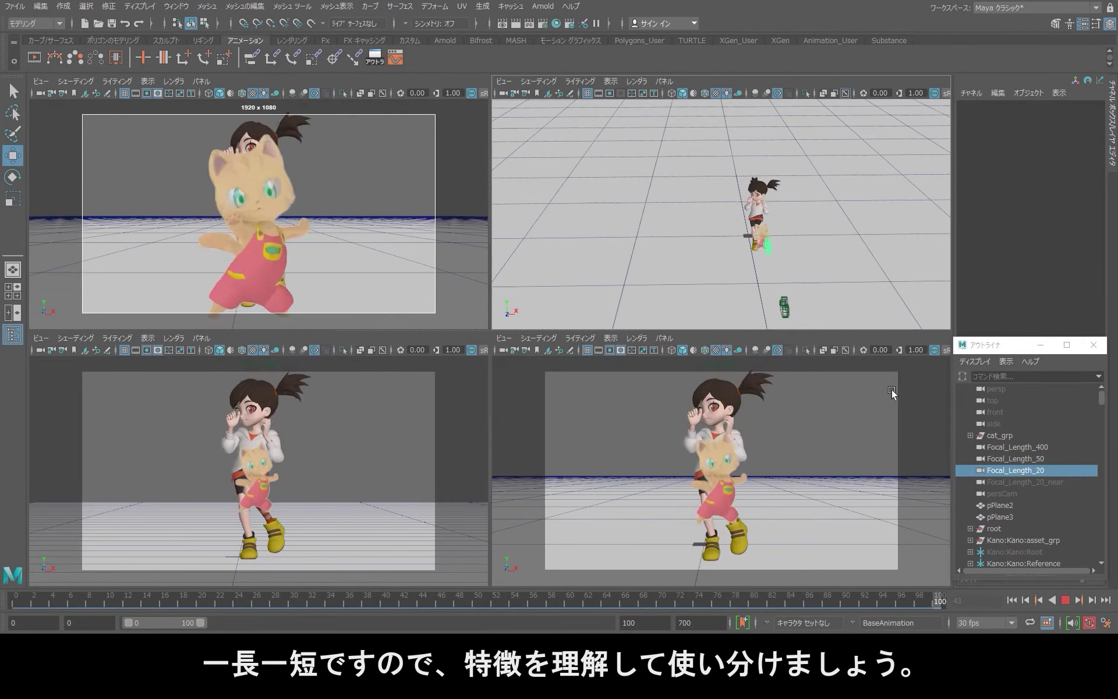
pyautogui.click(1036, 481)
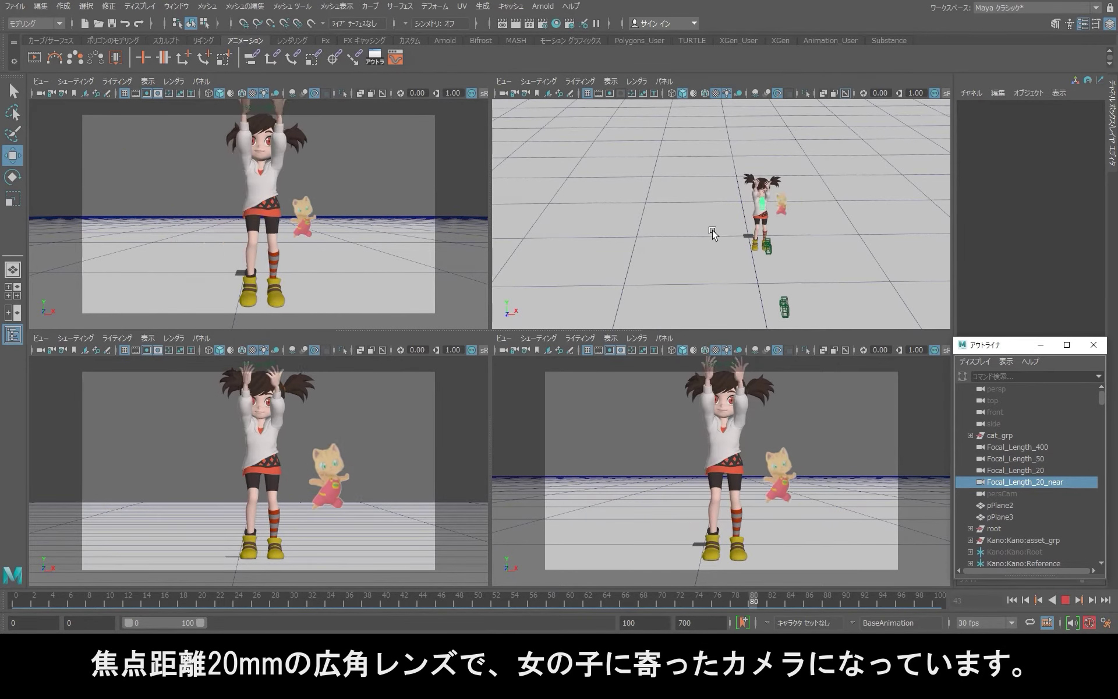
# Look through Focal_Length_20_near in the perspective panel and stop playback at frame 88.
pyautogui.rightClick(502, 93)
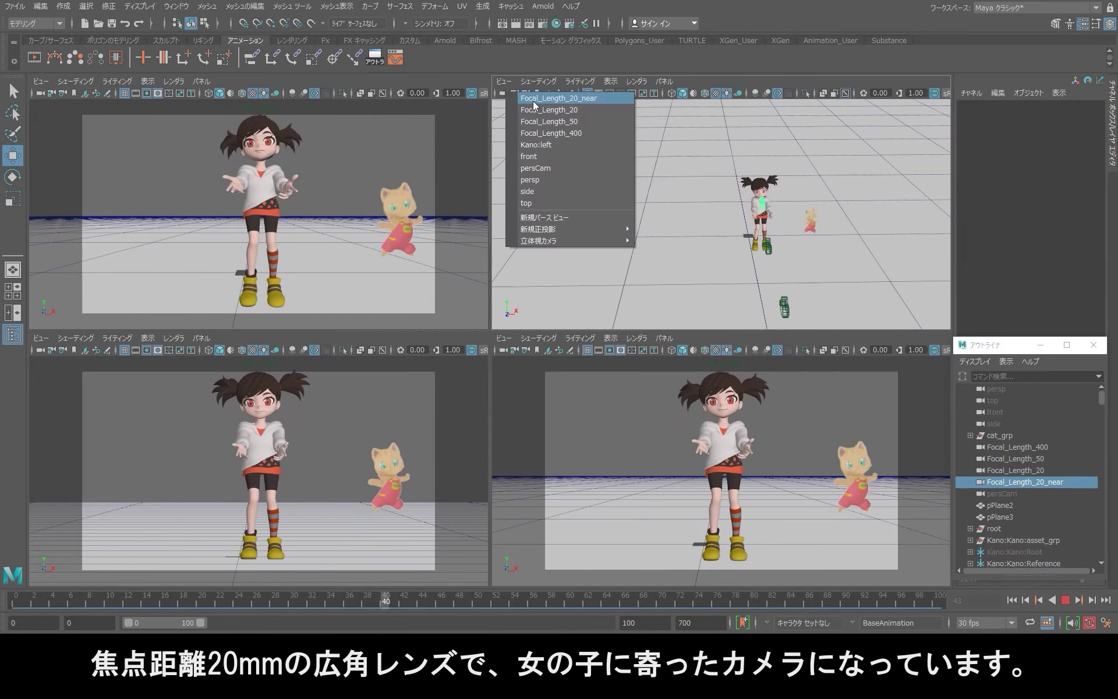
pyautogui.click(534, 100)
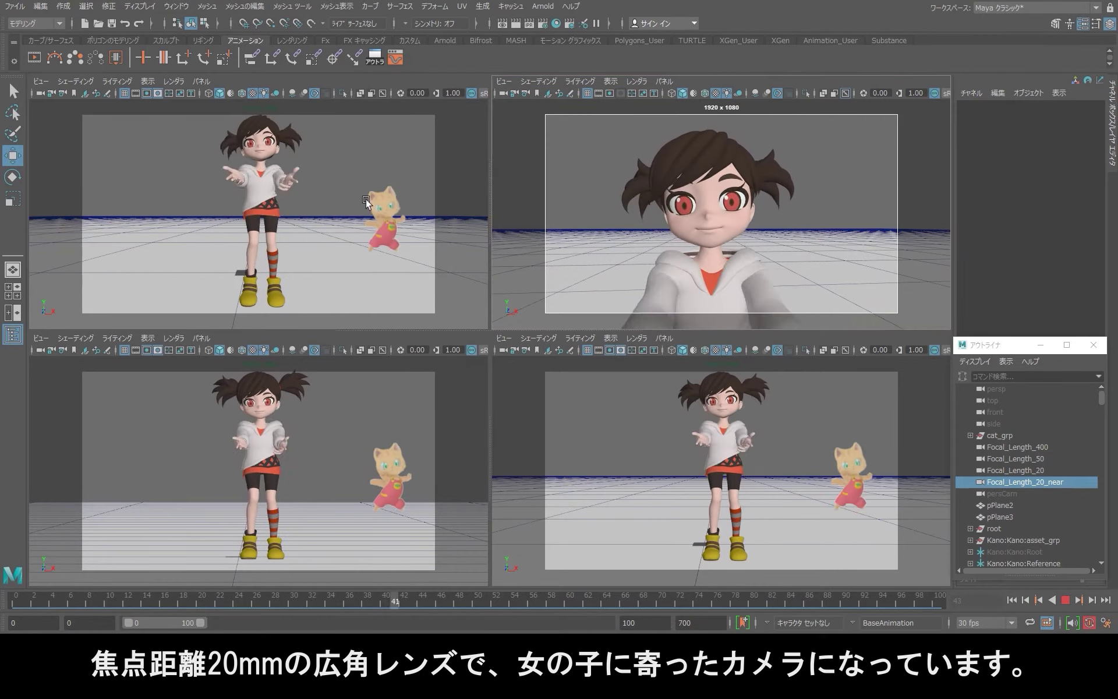
pyautogui.click(359, 215)
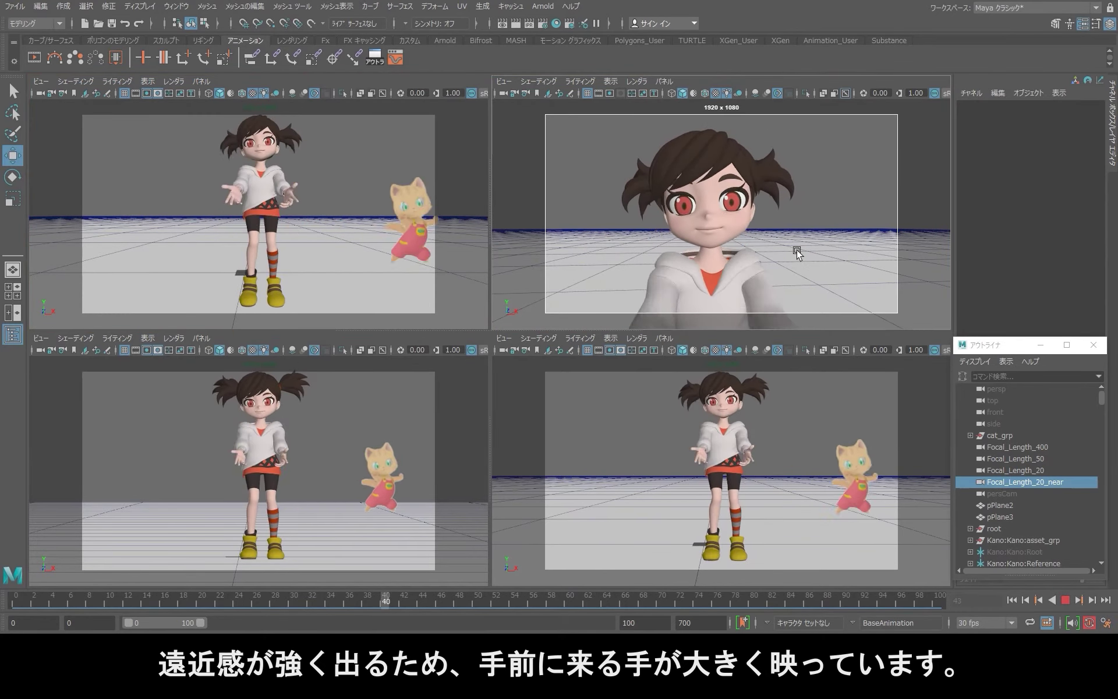
pyautogui.click(1067, 605)
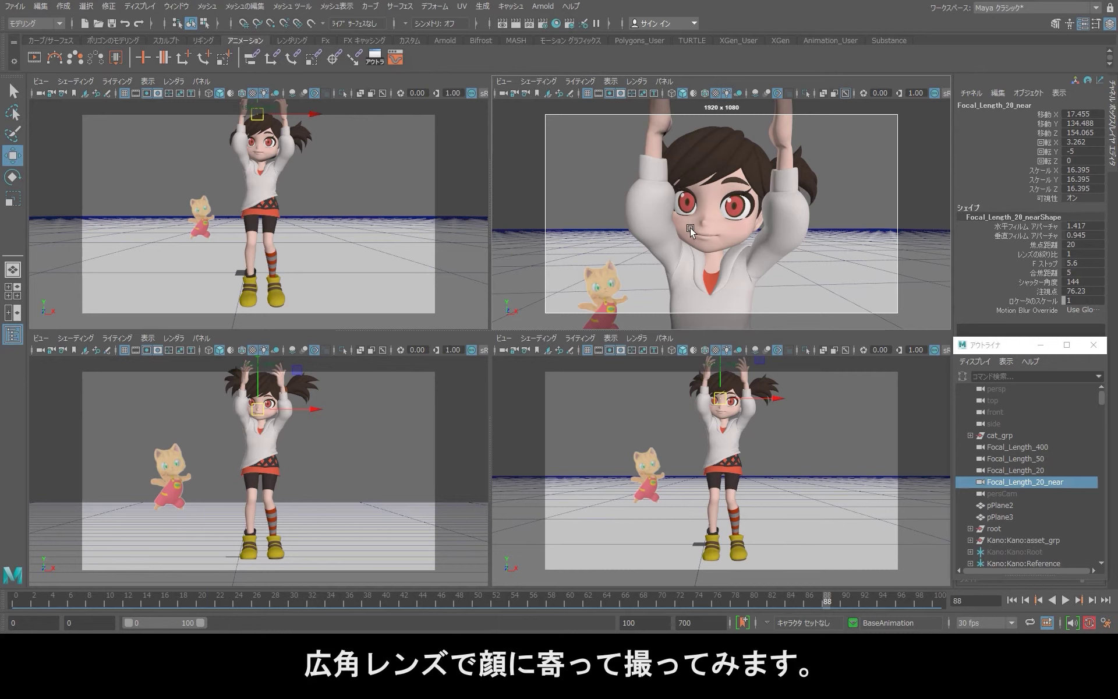
# Dolly the Focal_Length_20_near camera to translate 20.903, 136.742, 114.66, filling the frame with her face.
pyautogui.moveTo(690, 227)
pyautogui.keyDown('alt'); pyautogui.mouseDown(button='right')
pyautogui.moveTo(736, 250)
pyautogui.moveTo(846, 266)
pyautogui.moveTo(823, 255)
pyautogui.moveTo(806, 262)
pyautogui.moveTo(830, 274)
pyautogui.moveTo(797, 285)
pyautogui.moveTo(818, 287)
pyautogui.moveTo(760, 295)
pyautogui.moveTo(780, 291)
pyautogui.moveTo(792, 271)
pyautogui.mouseUp(button='right'); pyautogui.keyUp('alt')
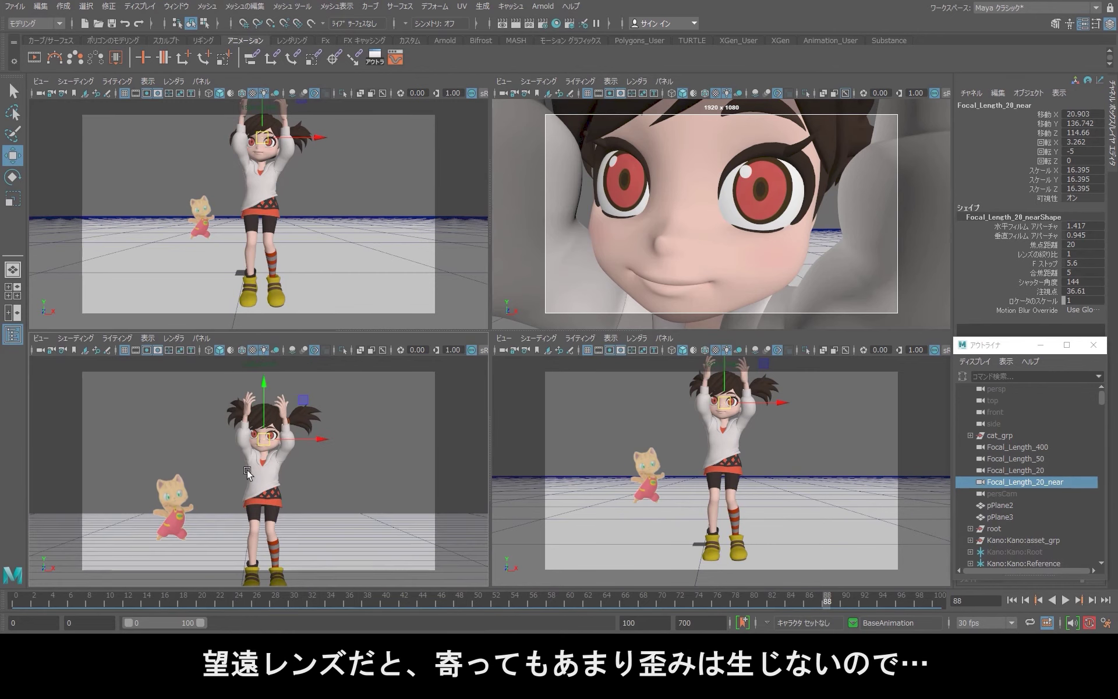
# Dolly the bottom-left 400 mm telephoto view in close on the girl's face.
pyautogui.scroll(2, 330, 466)
pyautogui.scroll(2, 324, 467)
pyautogui.scroll(2, 316, 469)
pyautogui.scroll(2, 316, 469)
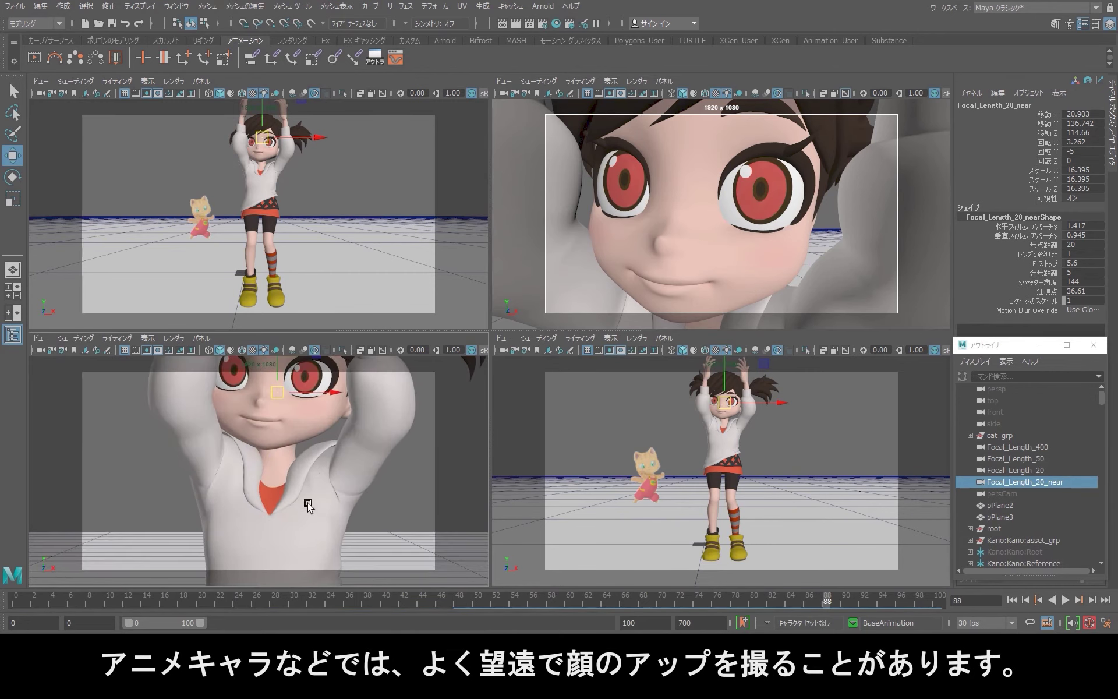
pyautogui.scroll(2, 320, 478)
pyautogui.scroll(2, 326, 489)
pyautogui.scroll(2, 332, 498)
pyautogui.scroll(2, 333, 499)
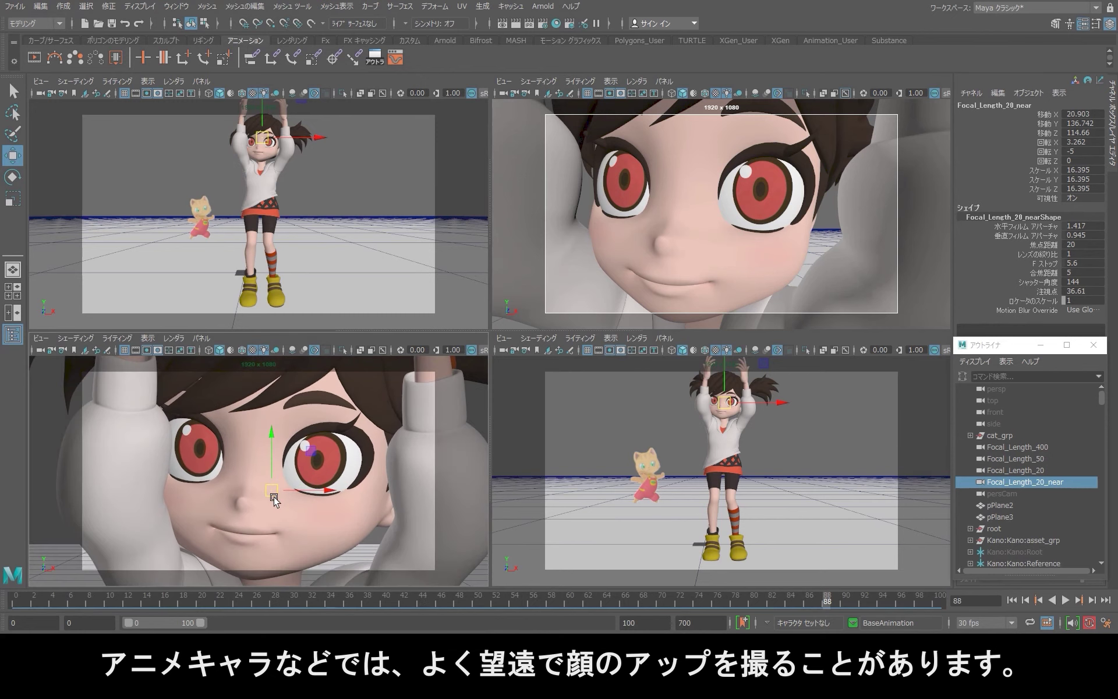
pyautogui.scroll(2, 308, 487)
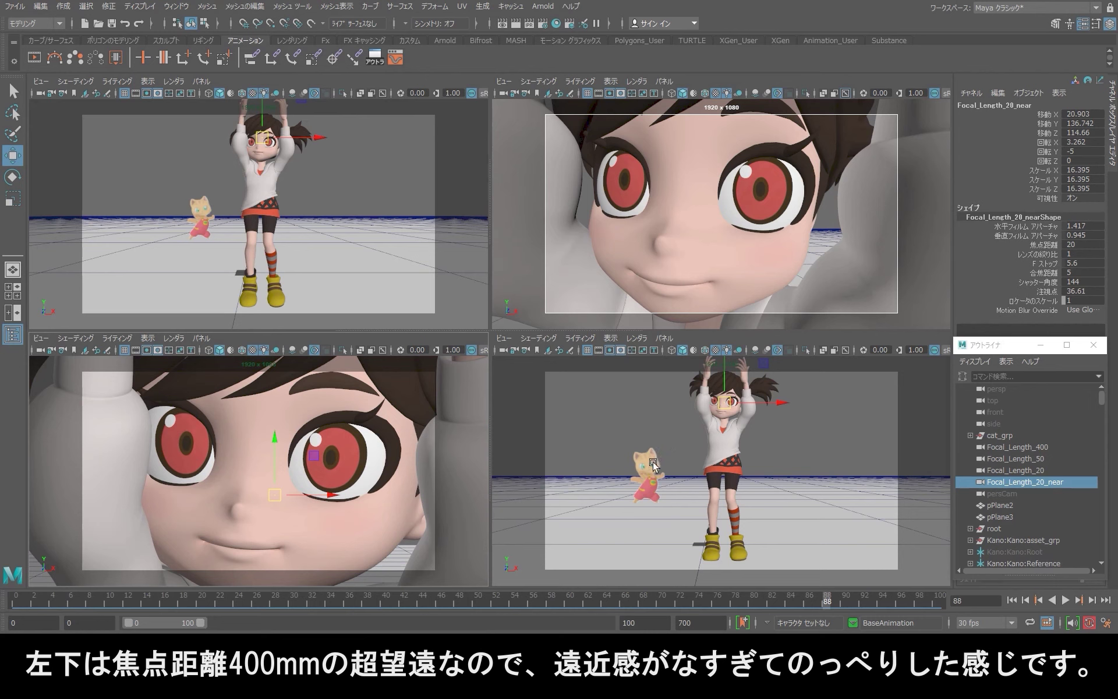
# Bring the bottom-right and top-right camera views in close on her face too.
pyautogui.scroll(3, 798, 489)
pyautogui.scroll(2, 798, 491)
pyautogui.scroll(2, 804, 501)
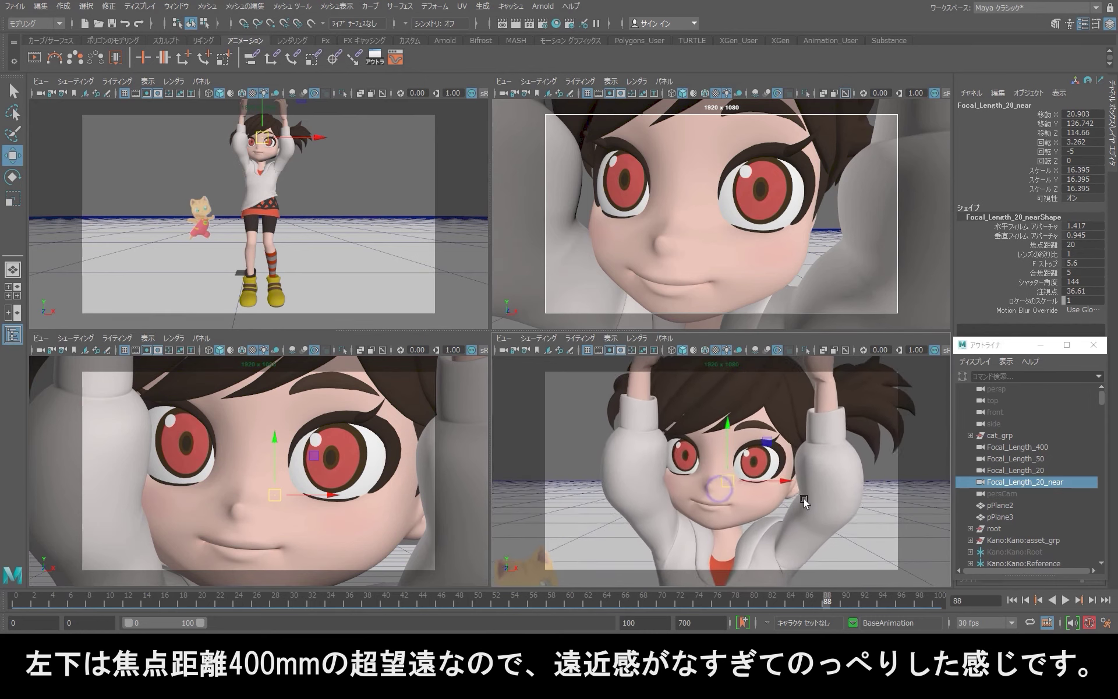
pyautogui.scroll(3, 803, 501)
pyautogui.scroll(3, 865, 508)
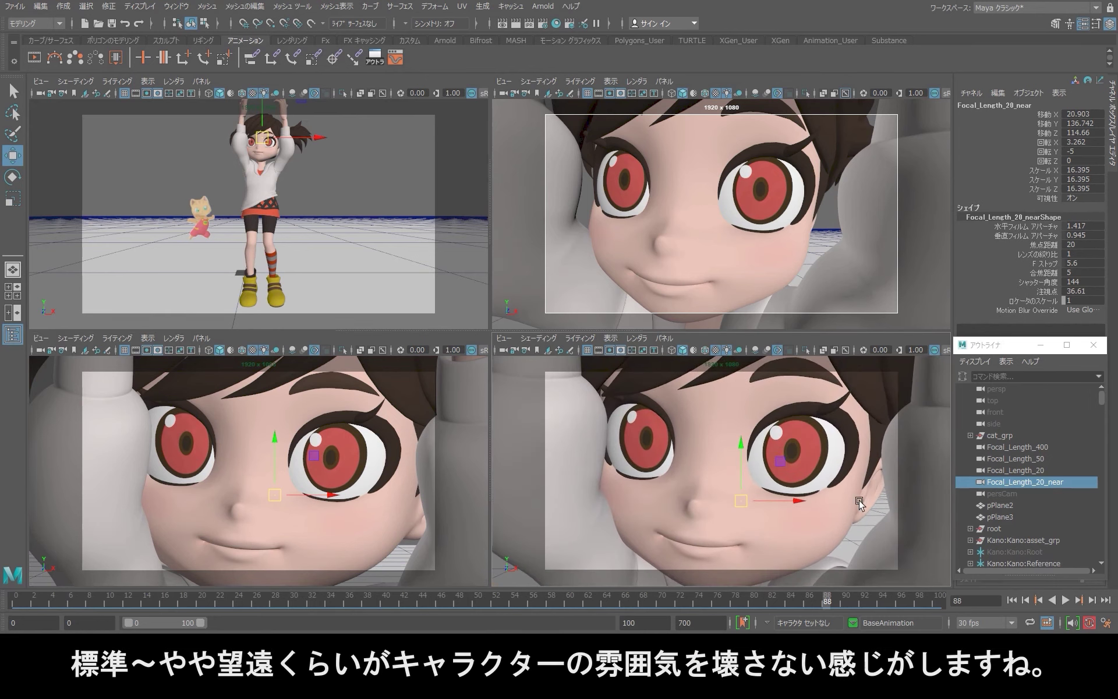
pyautogui.keyDown('alt'); pyautogui.moveTo(858, 499); pyautogui.dragTo(820, 498); pyautogui.keyUp('alt')
pyautogui.scroll(1, 704, 209)
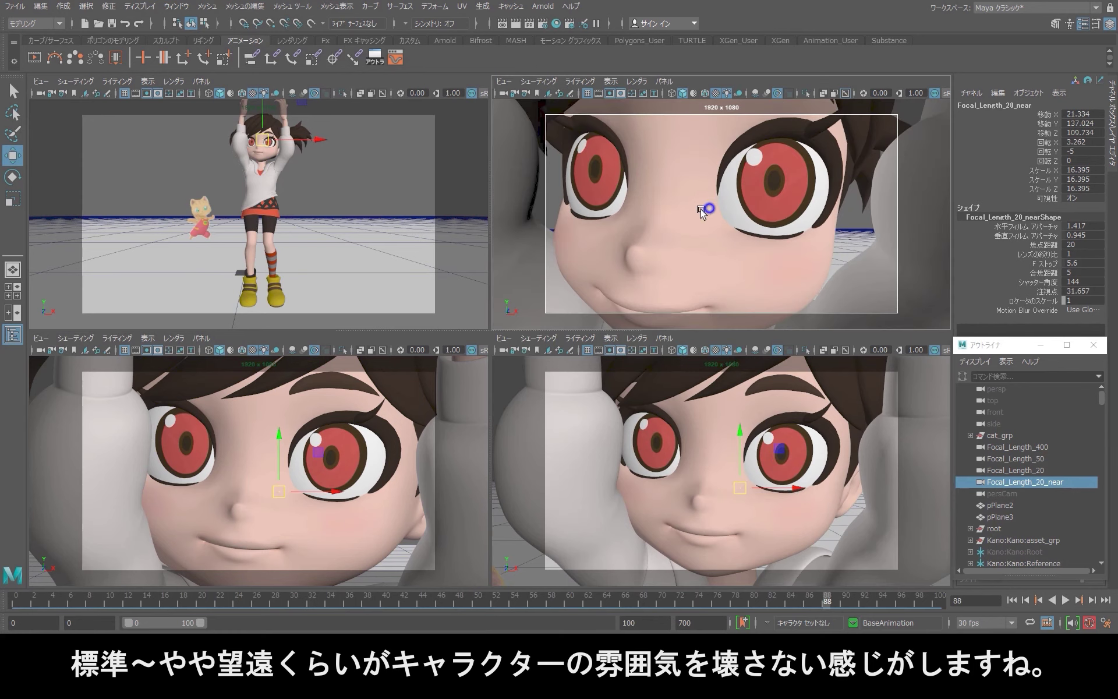
pyautogui.scroll(1, 700, 208)
pyautogui.scroll(2, 707, 210)
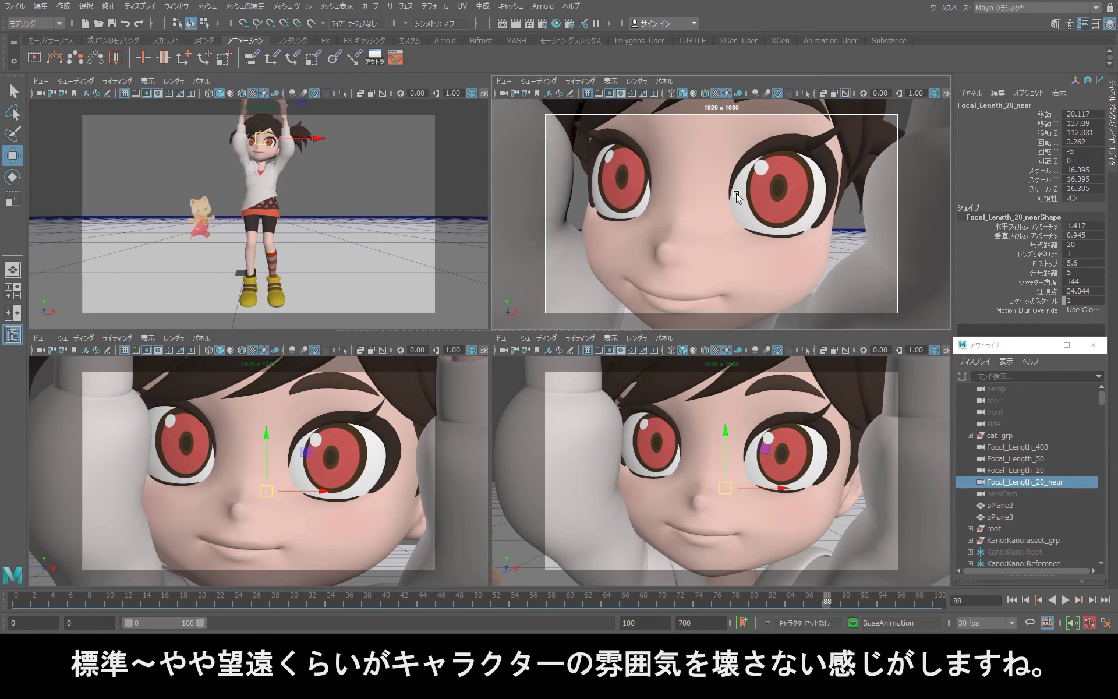